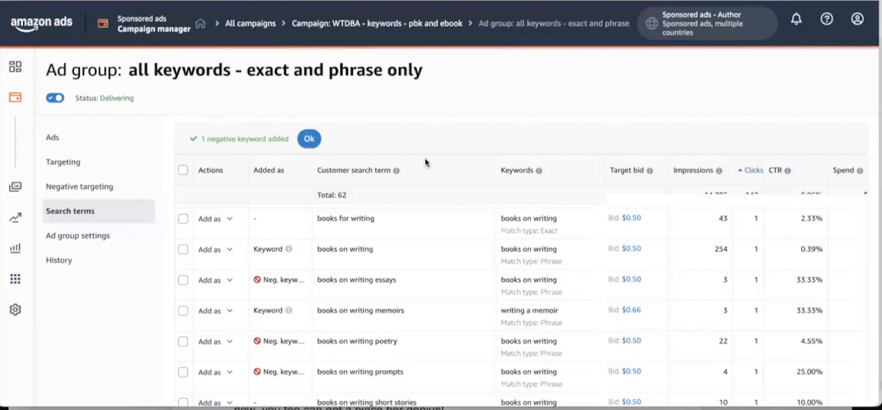
From the list of all campaigns, open "WTDBA - keywords - pbk and ebook" and its "all keywords - exact and phrase only" ad group.
scroll(425, 159, "down", 1)
scroll(395, 156, "up", 1)
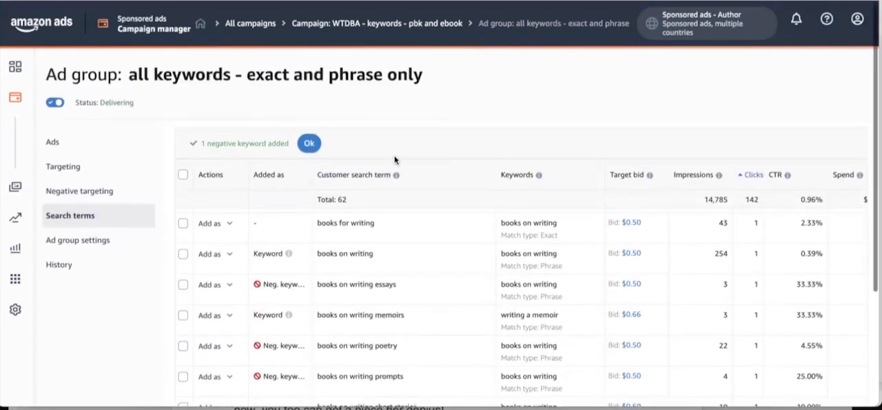
left_click(102, 165)
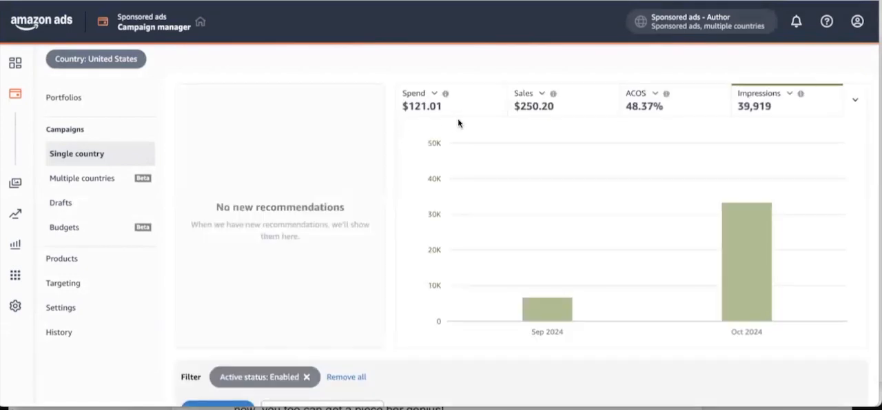
scroll(458, 118, "down", 3)
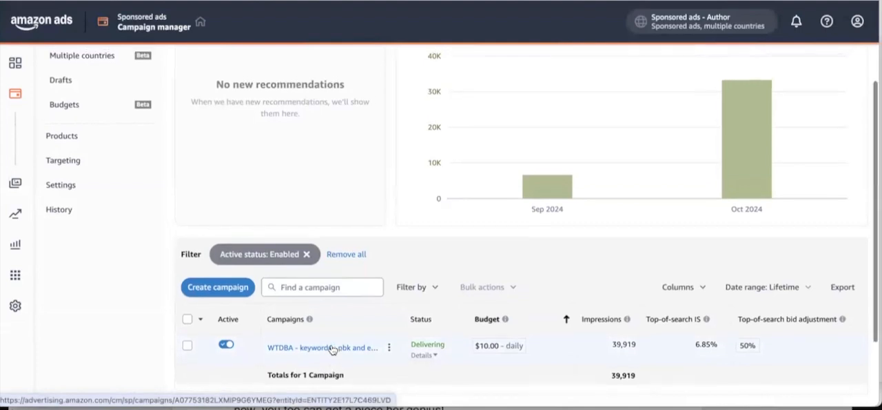
scroll(333, 349, "up", 3)
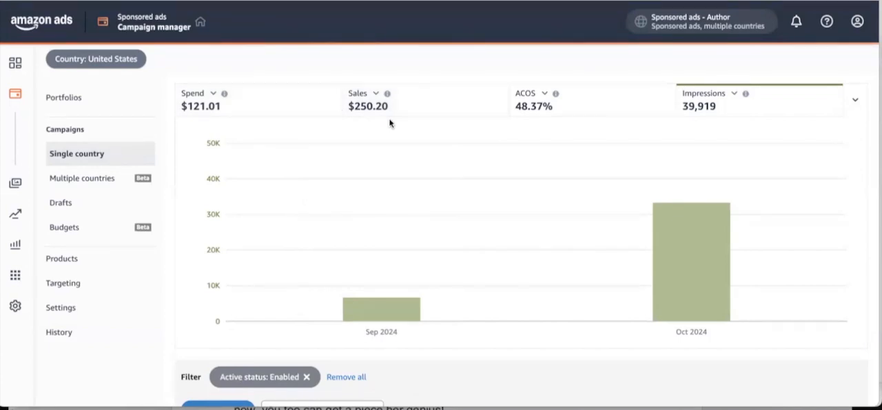
scroll(389, 123, "down", 5)
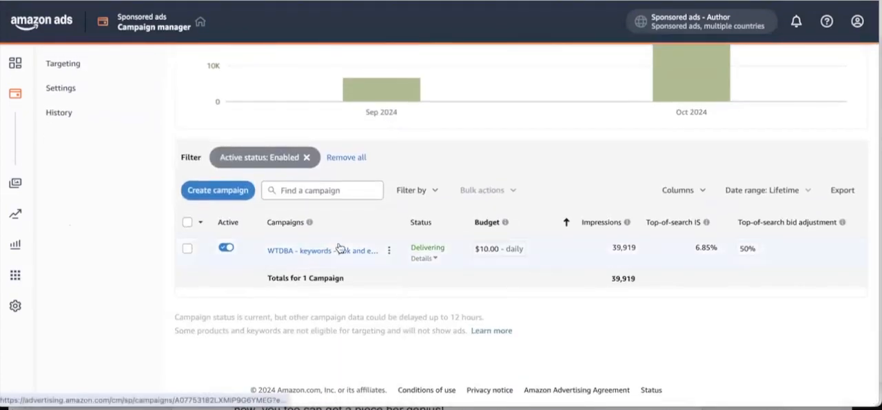
left_click(296, 250)
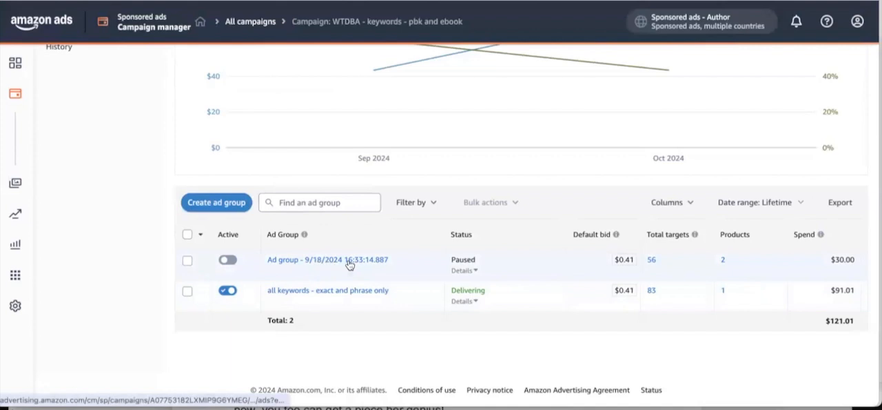
left_click(334, 293)
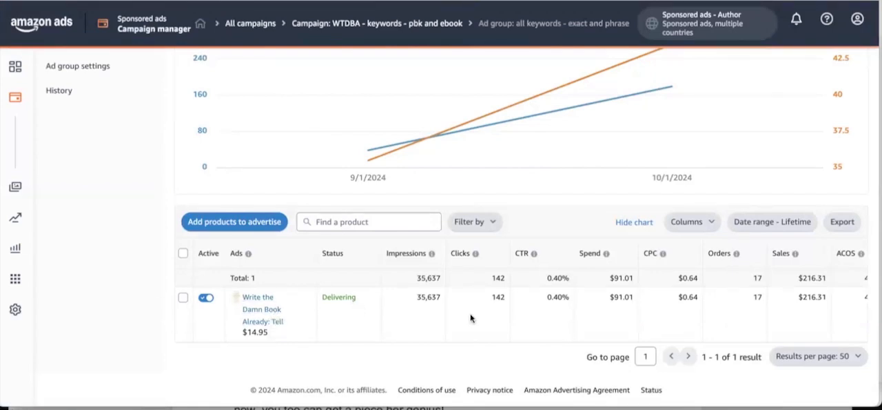
Examine the ad group's lifetime spend, sales, ACOS, clicks, CPC and orders, along with the advertised book's figures.
scroll(471, 318, "up", 3)
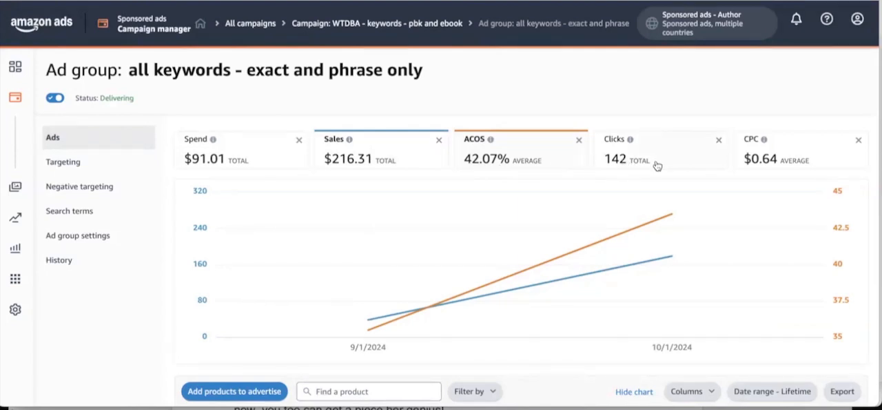
scroll(657, 165, "down", 3)
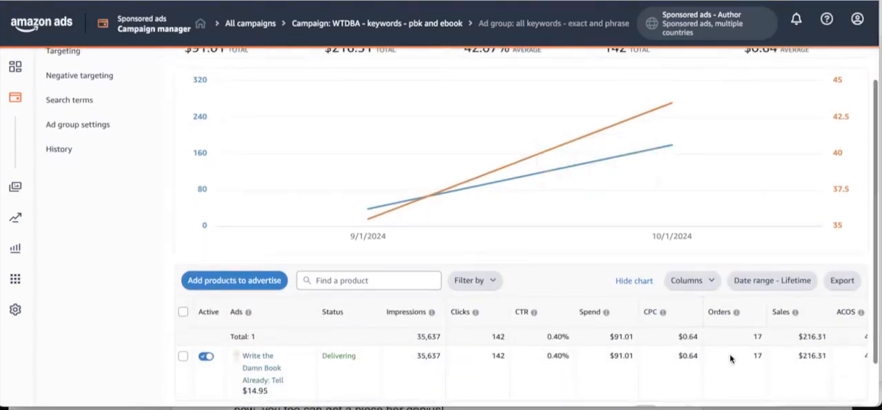
scroll(731, 358, "up", 1)
scroll(727, 338, "up", 3)
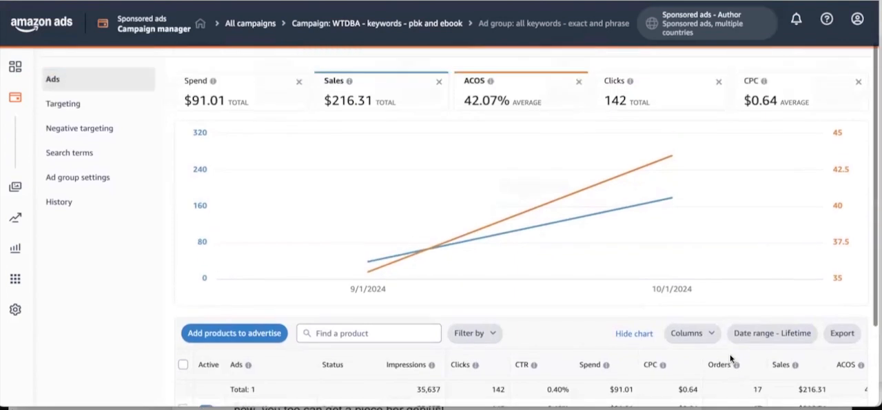
scroll(722, 315, "down", 4)
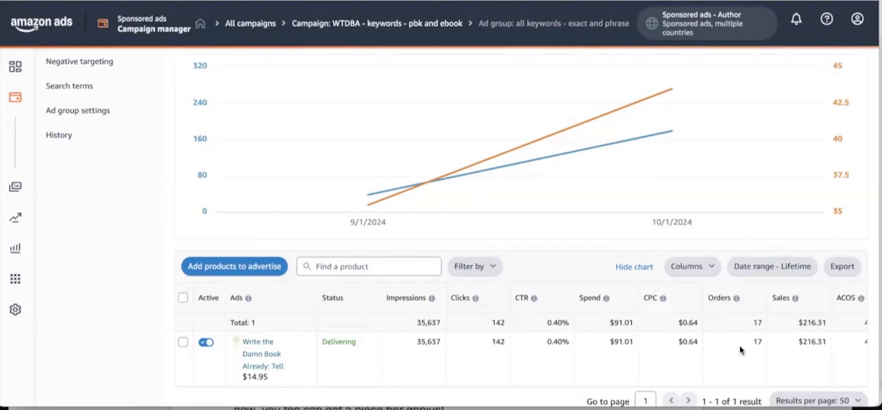
scroll(740, 345, "up", 2)
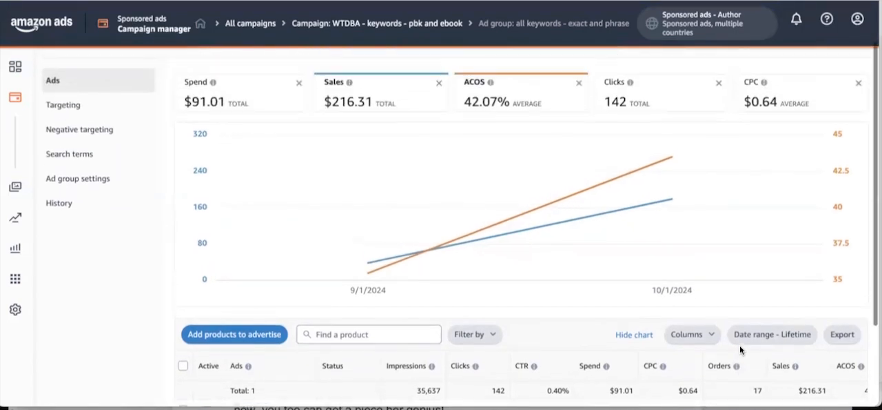
scroll(750, 265, "down", 3)
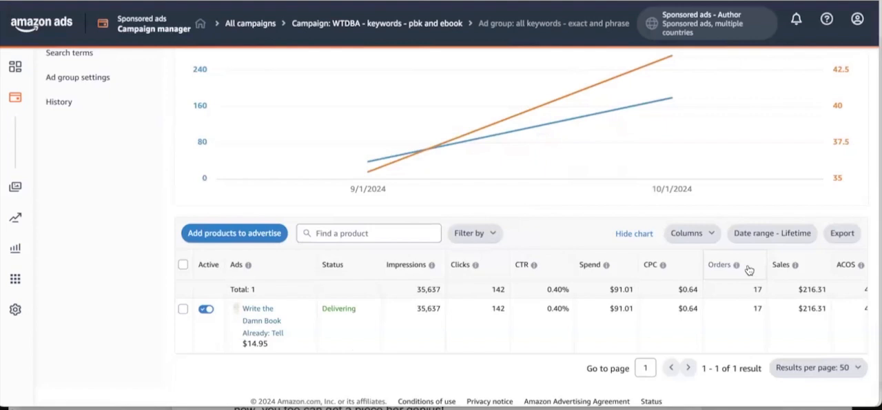
scroll(741, 279, "up", 2)
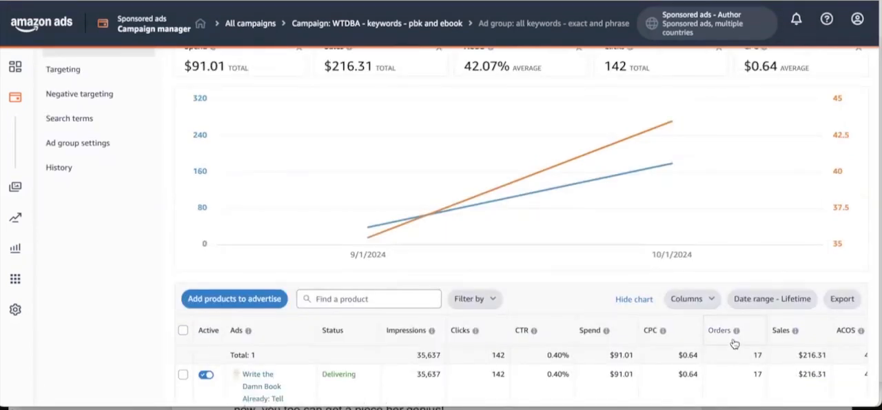
scroll(735, 342, "up", 3)
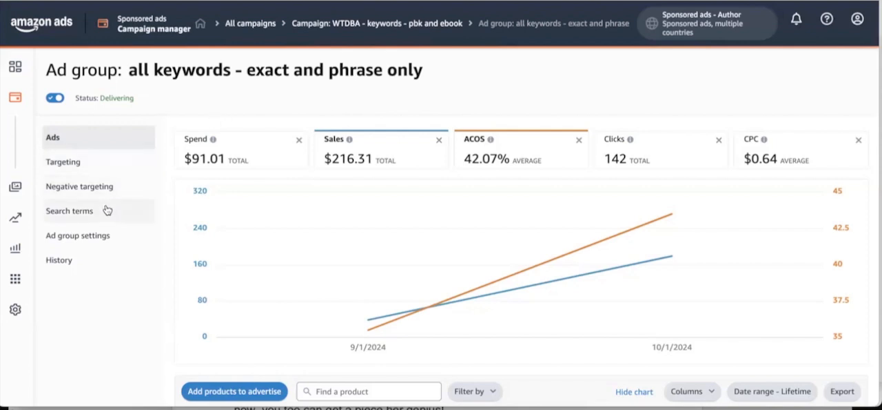
Open the ad group's search terms and check the match type of the negative keyword "books on writing essays".
scroll(100, 193, "down", 1)
scroll(103, 197, "up", 1)
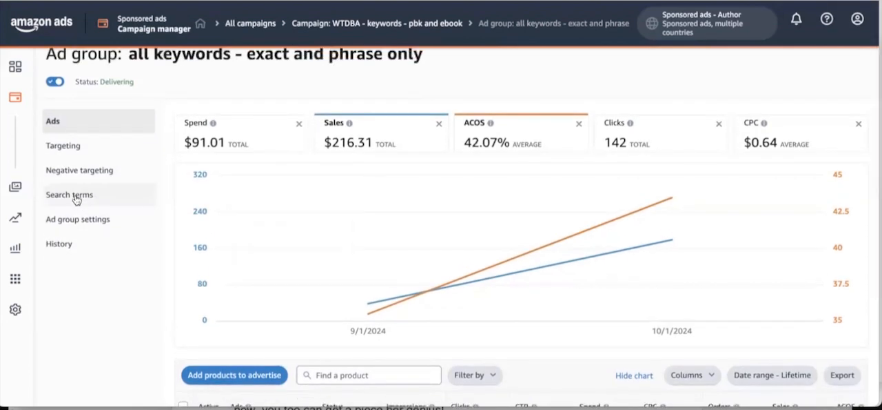
left_click(85, 201)
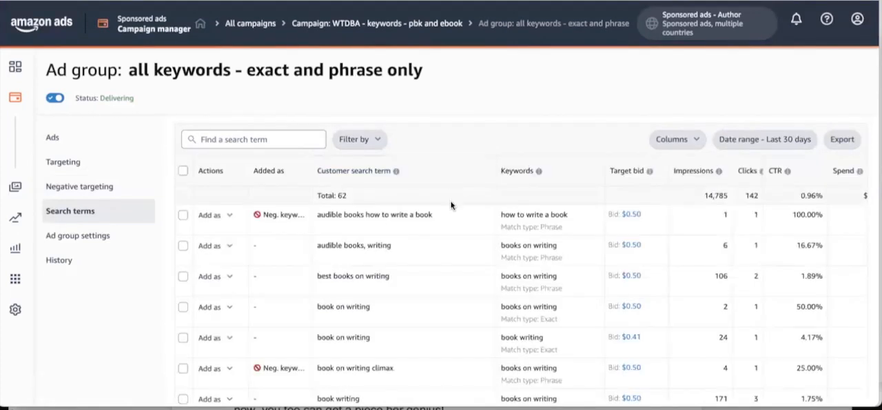
scroll(451, 204, "down", 1)
scroll(452, 204, "down", 1)
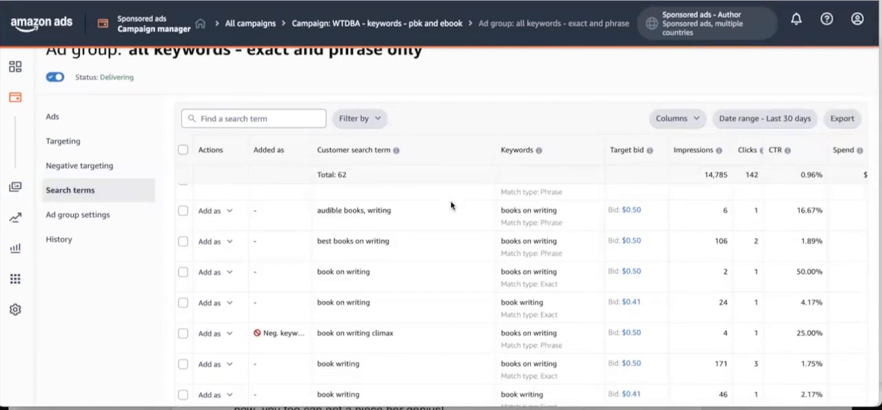
scroll(452, 205, "down", 5)
scroll(431, 243, "down", 6)
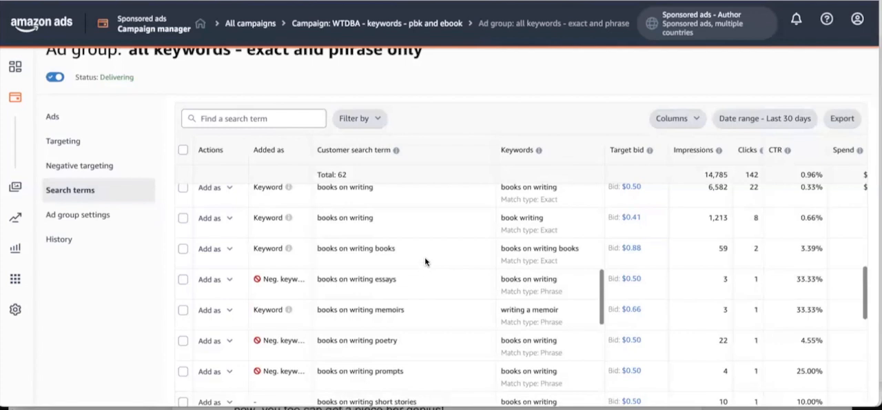
scroll(425, 261, "up", 1)
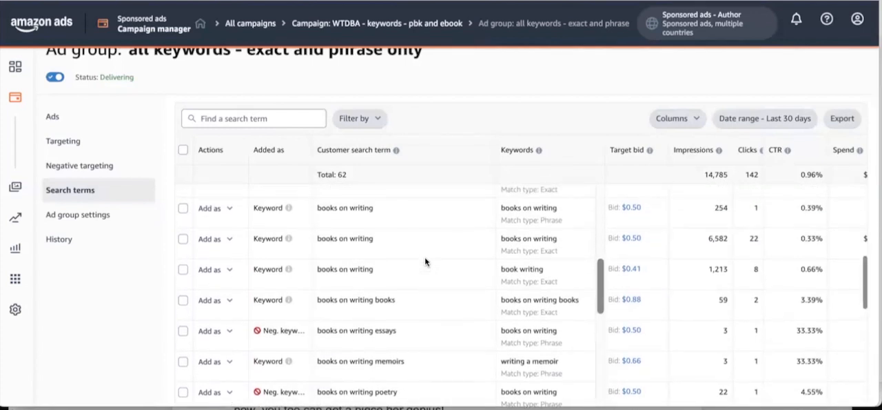
scroll(424, 275, "down", 1)
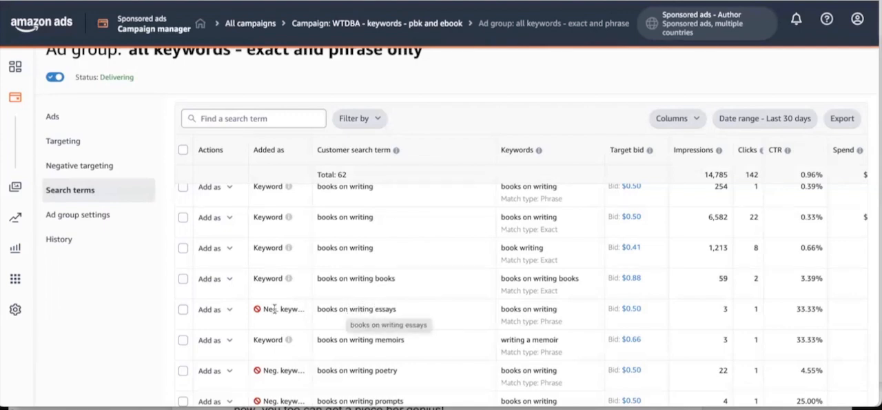
mouse_move(278, 308)
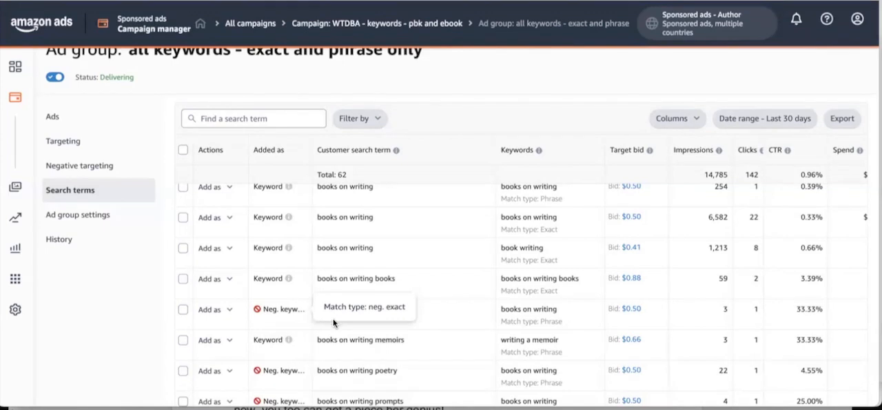
Add the customer search term "books on writing short stories" as a negative keyword.
scroll(333, 318, "down", 1)
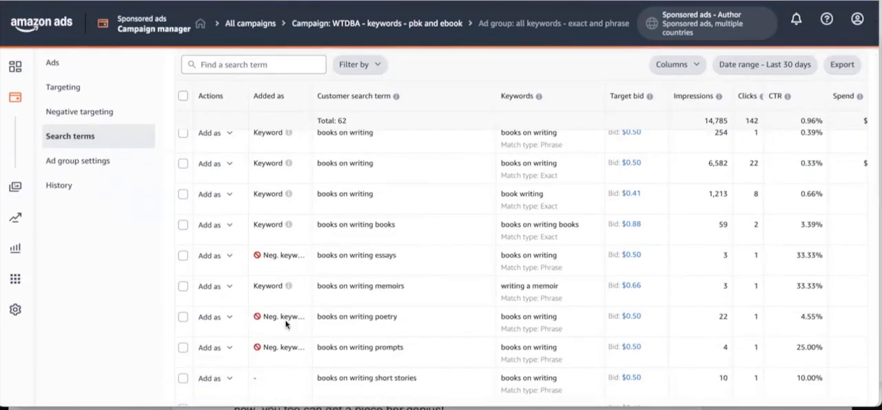
scroll(290, 319, "down", 1)
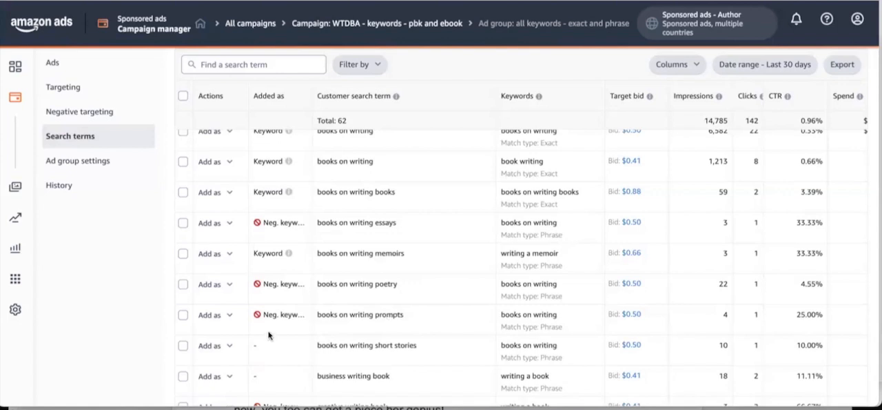
scroll(289, 329, "down", 2)
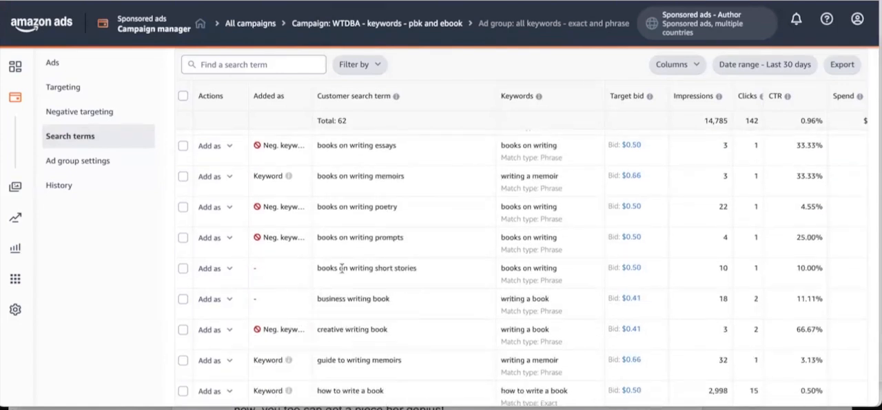
left_click(231, 271)
left_click(228, 290)
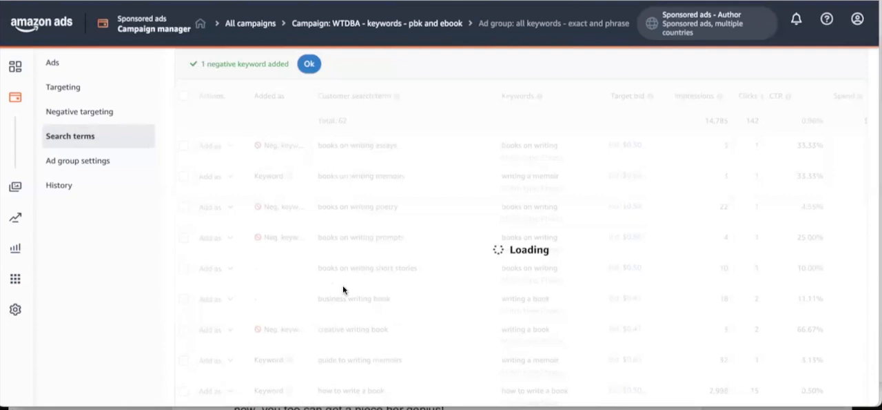
Start adding the search term "how to write a book about my life" as a keyword with only exact and phrase match types.
scroll(337, 293, "down", 1)
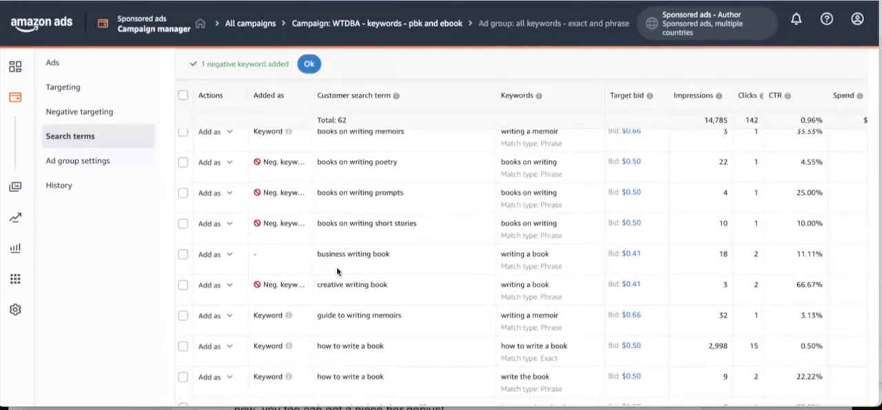
scroll(337, 266, "down", 3)
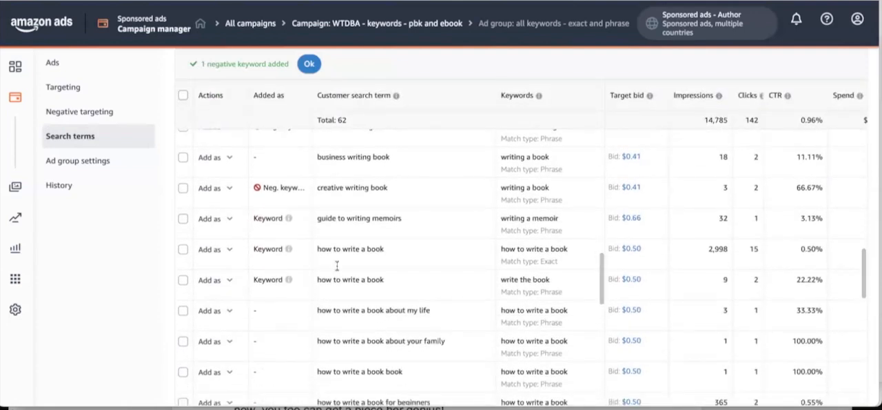
scroll(335, 283, "down", 1)
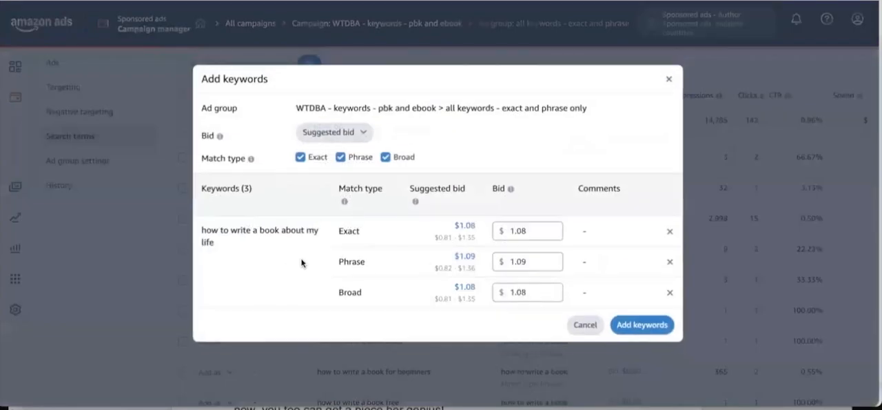
left_click(386, 157)
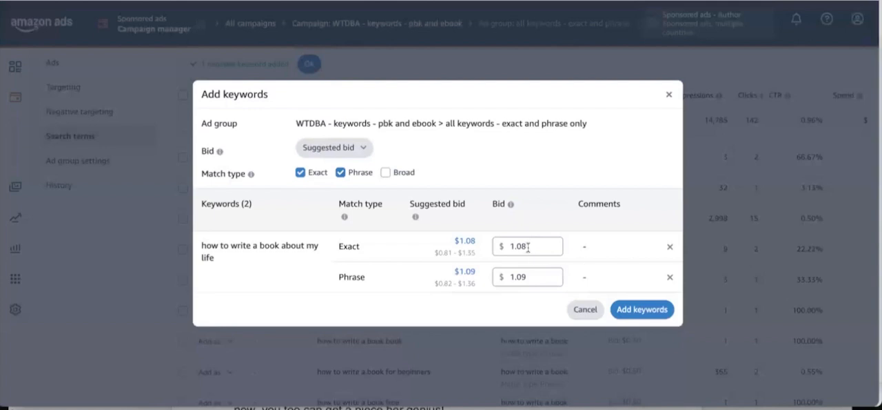
Set the exact and phrase bids for "how to write a book about my life" to $0.50 each and add both keywords.
left_click_drag(528, 245, 495, 248)
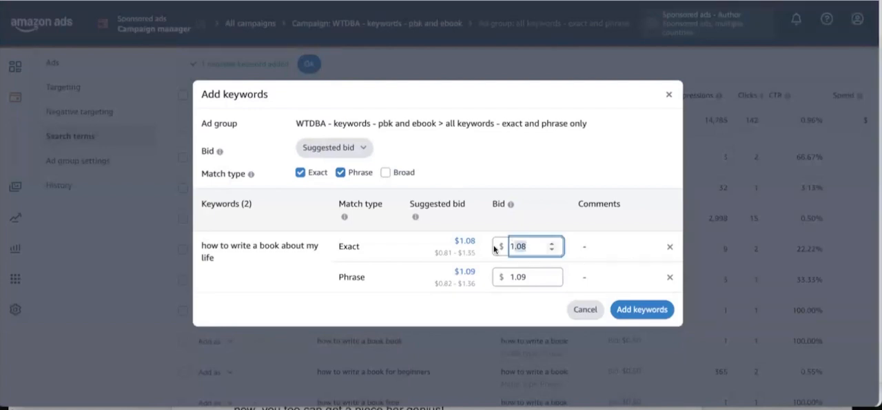
type(".5")
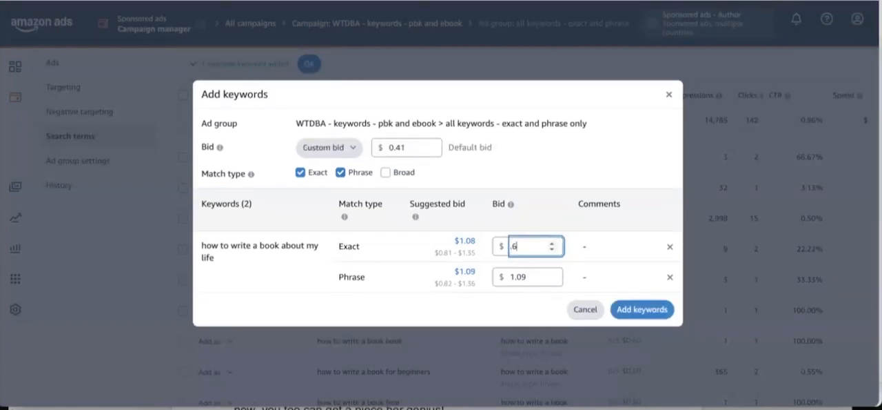
type("0")
left_click(538, 276)
left_click_drag(539, 276, 499, 276)
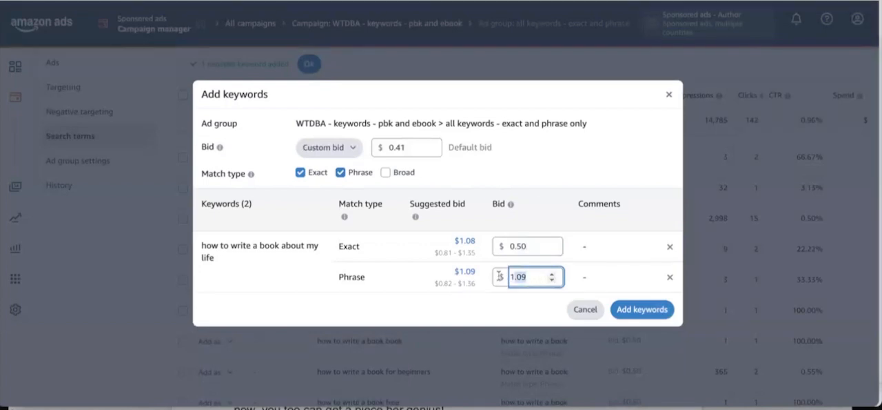
type(".50")
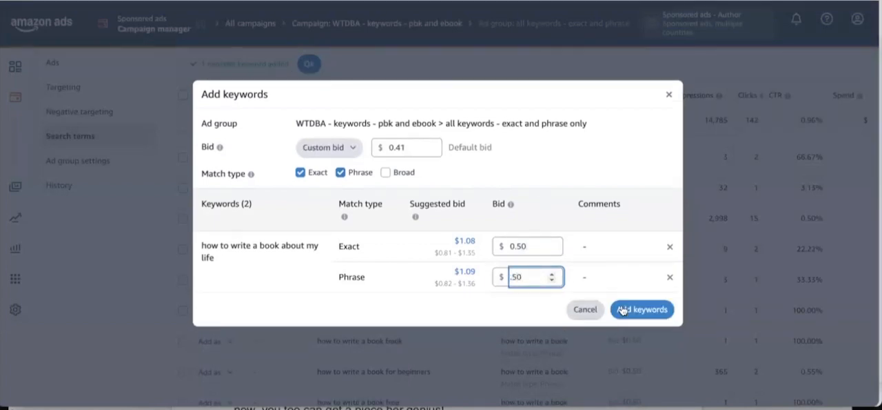
left_click(633, 309)
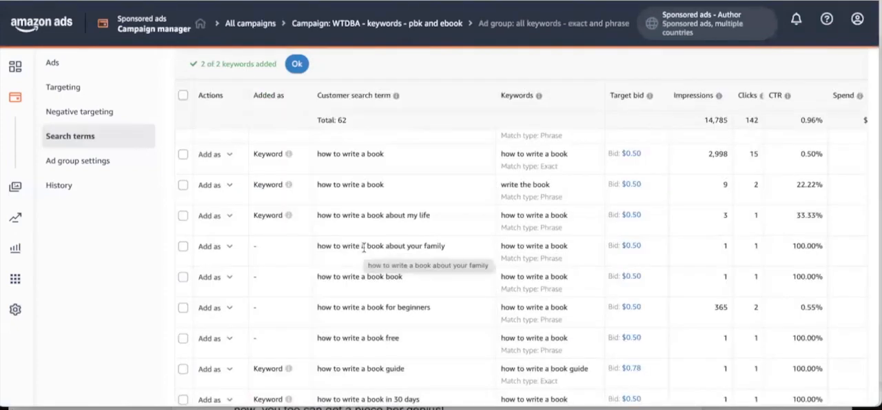
Add the search term "how to write a book about your family" as a keyword with only exact and phrase match types.
scroll(636, 252, "right", 3)
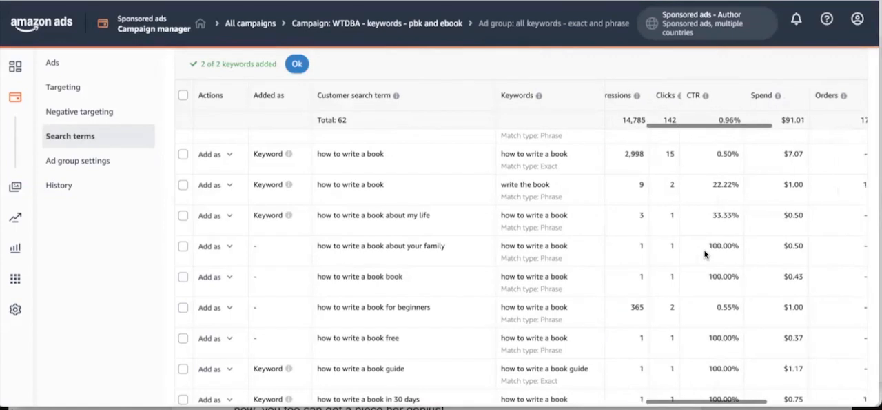
left_click(215, 246)
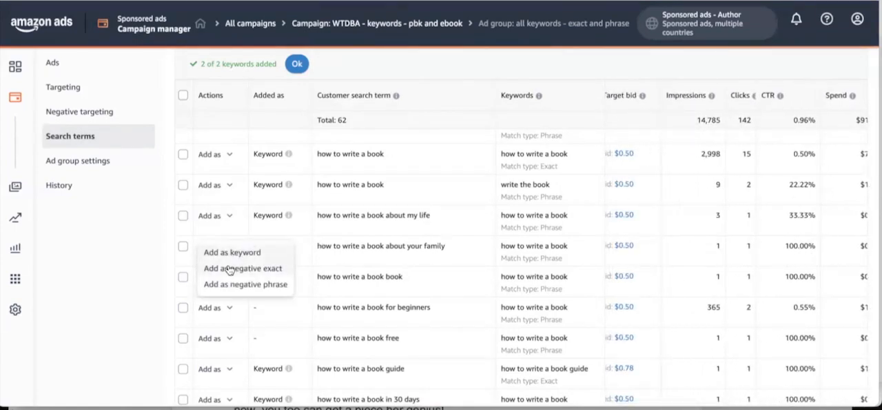
left_click(227, 253)
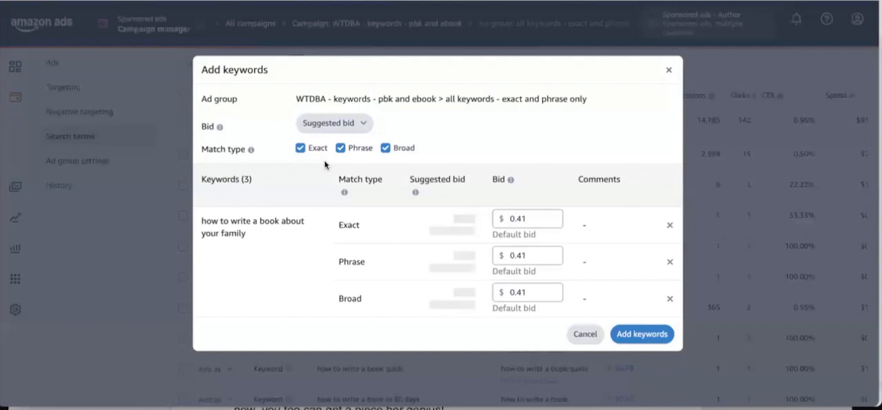
left_click(386, 149)
left_click(640, 316)
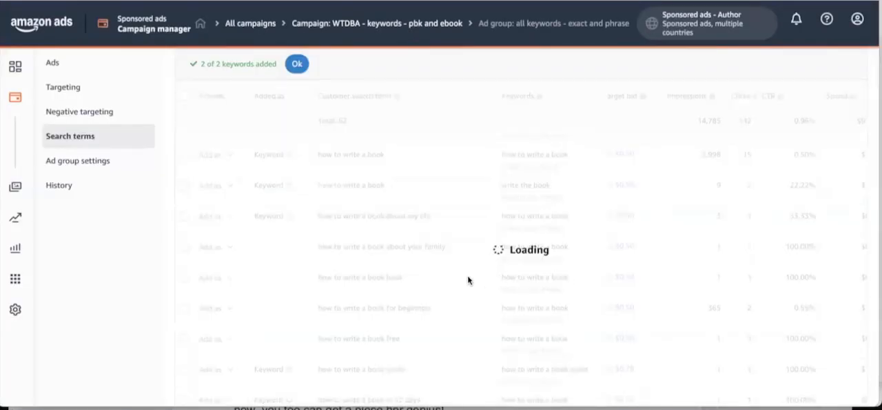
Add the customer search term "how to write a book free" as a negative exact keyword.
scroll(406, 296, "down", 1)
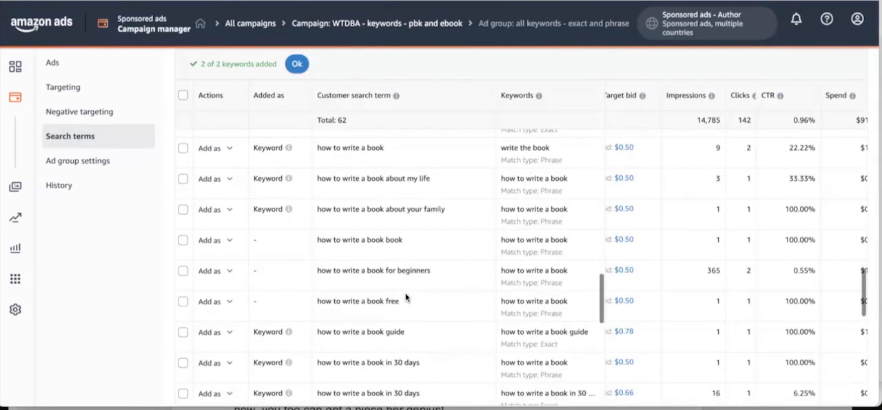
scroll(405, 297, "down", 1)
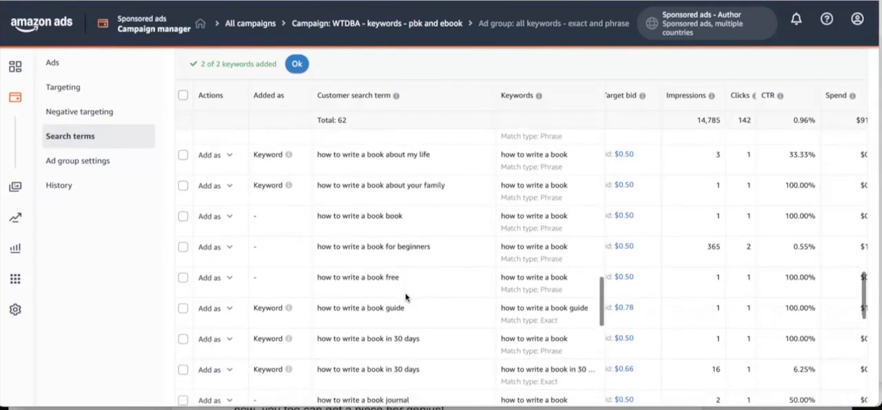
left_click(230, 278)
left_click(226, 300)
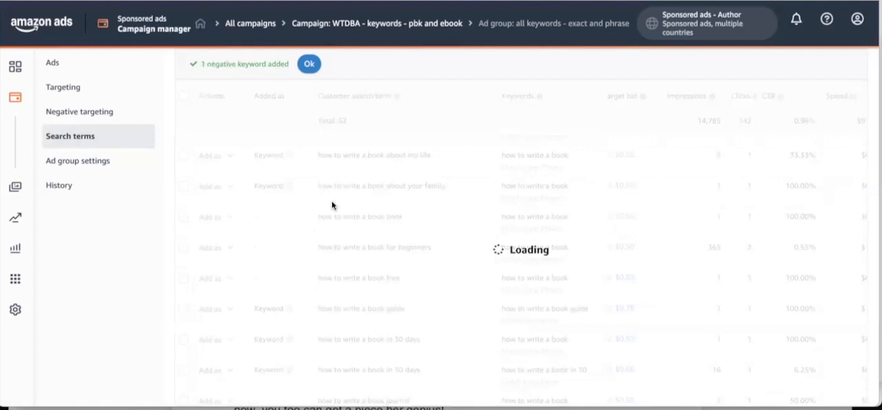
Add the customer search term "how to write a book journal" as a negative exact keyword.
scroll(332, 205, "down", 2)
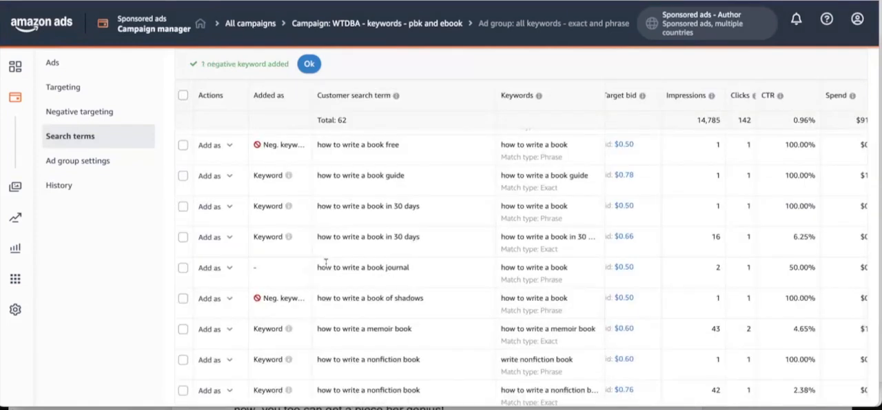
left_click(229, 269)
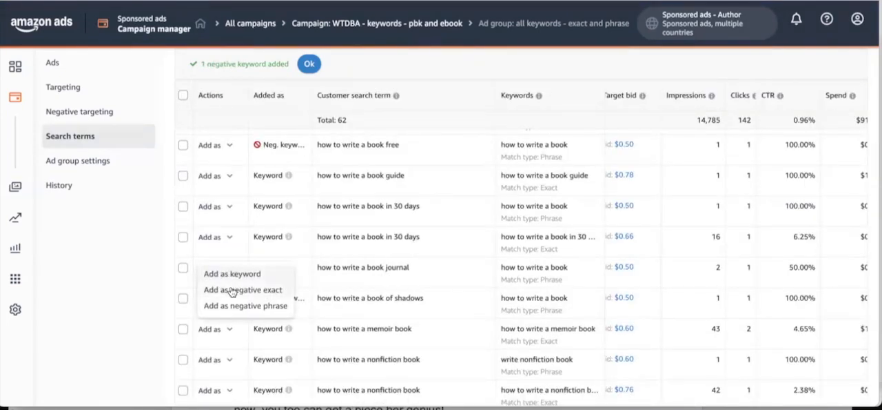
left_click(231, 290)
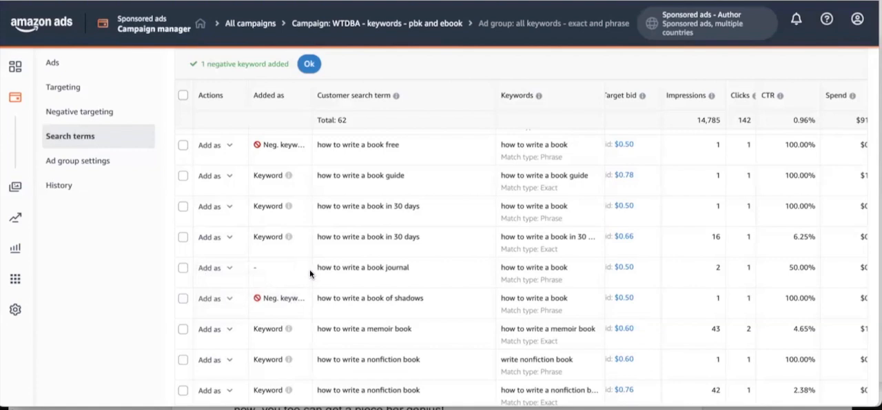
Open the ad group's keyword targeting and sort the keywords by orders, highest first.
scroll(310, 271, "down", 1)
scroll(310, 269, "up", 10)
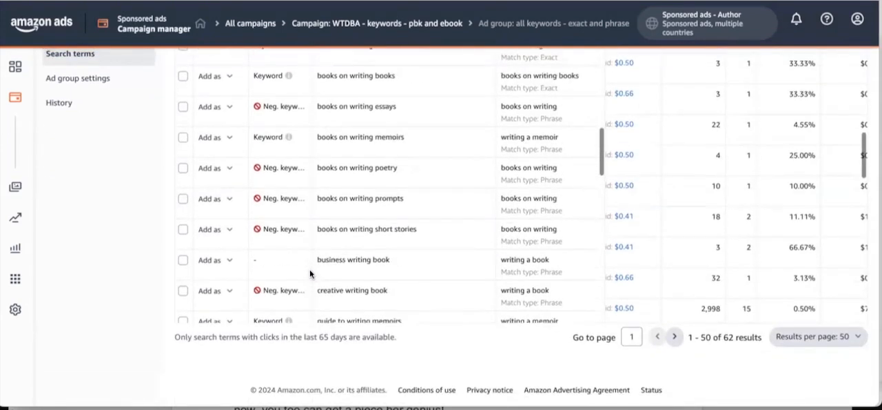
scroll(309, 273, "up", 2)
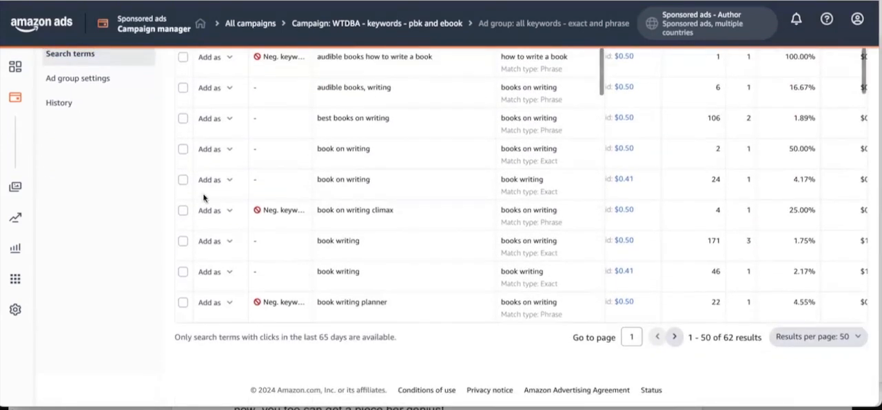
scroll(118, 179, "up", 3)
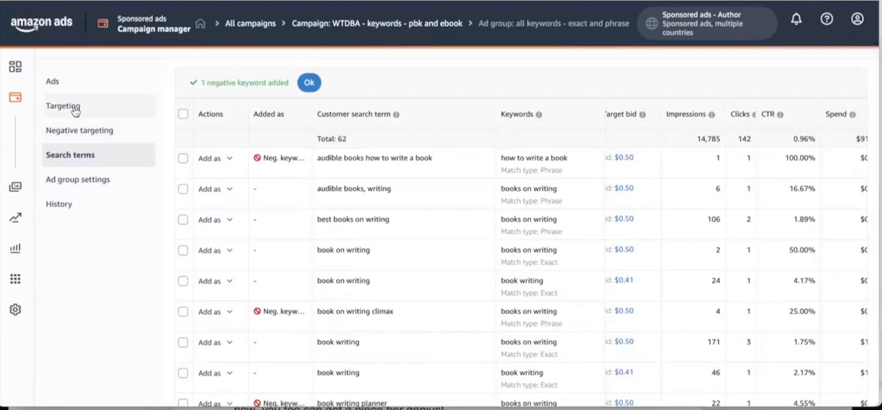
left_click(114, 109)
scroll(246, 217, "down", 3)
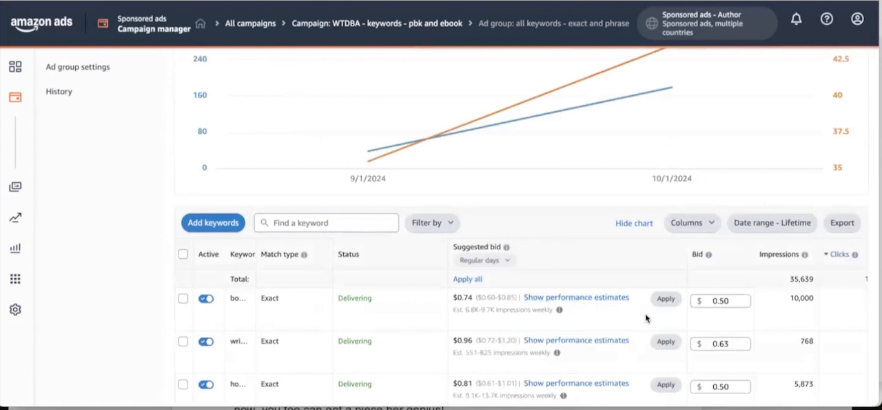
scroll(646, 313, "right", 5)
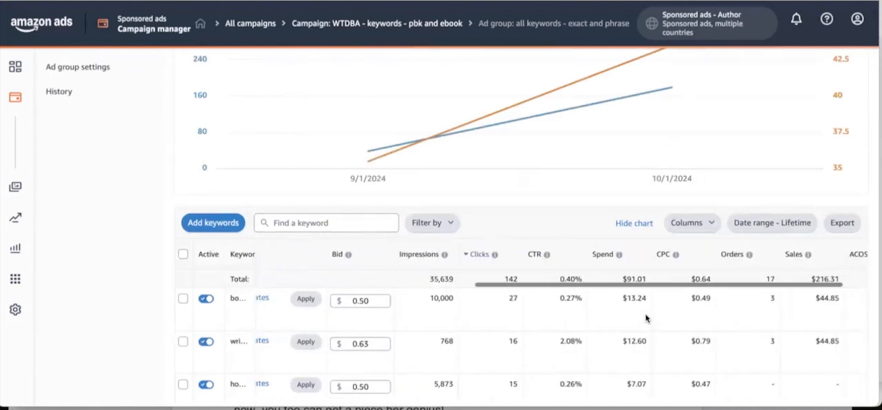
left_click(734, 253)
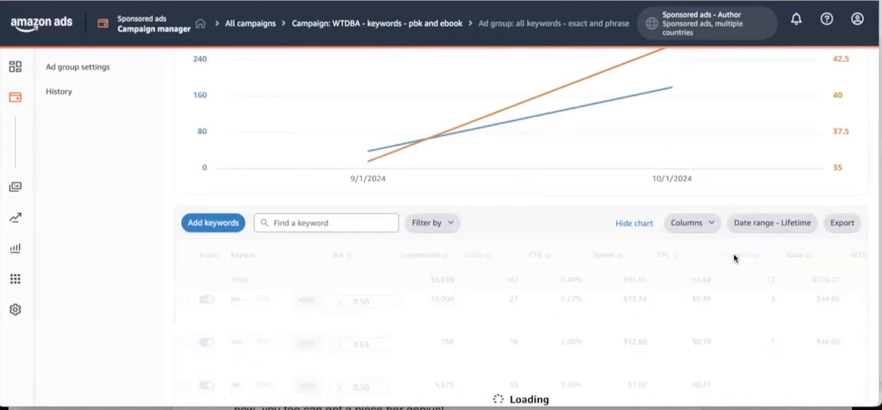
Widen the Keyword column so the full keyword names can be read beside their order figures.
scroll(736, 311, "left", 5)
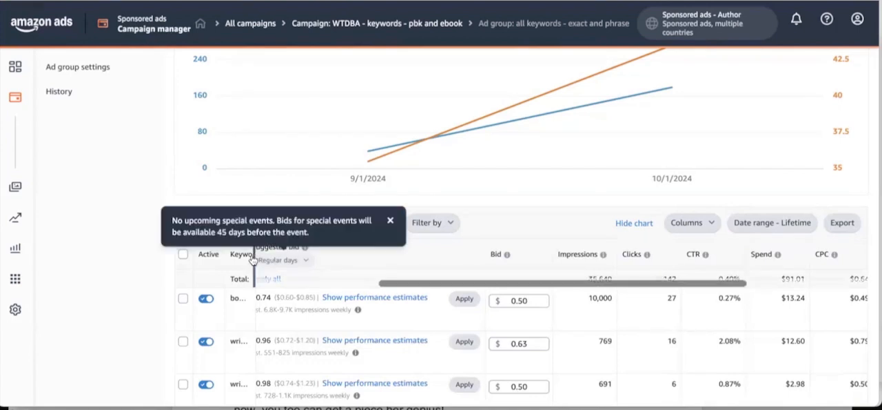
left_click_drag(255, 255, 324, 262)
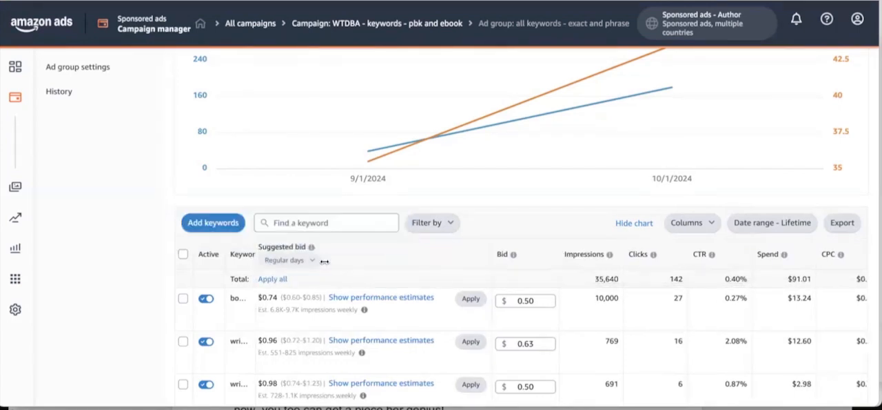
scroll(530, 327, "right", 5)
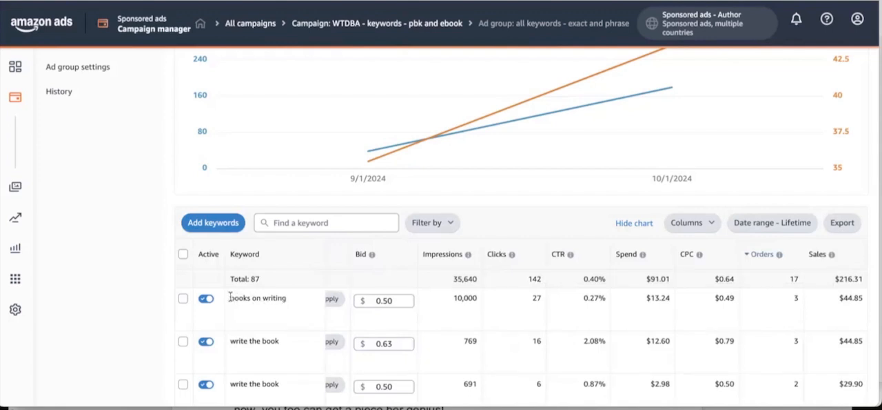
Review the top keywords by orders, starting with "books on writing", and compare their clicks, spend and sales.
left_click_drag(232, 298, 288, 300)
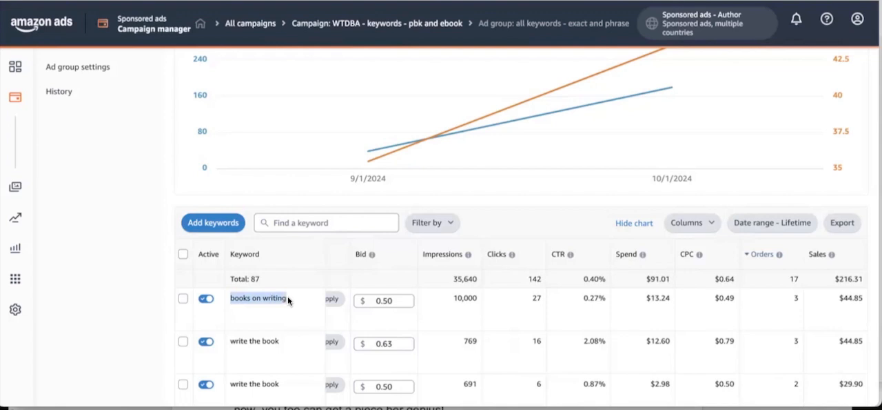
scroll(61, 93, "up", 1)
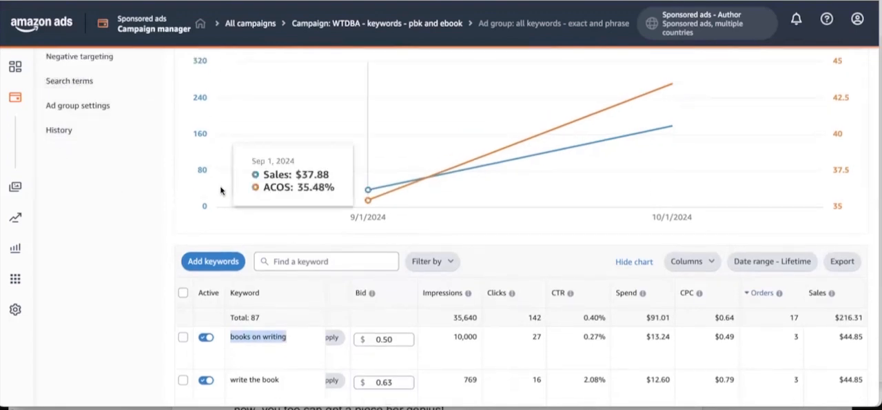
scroll(473, 233, "down", 1)
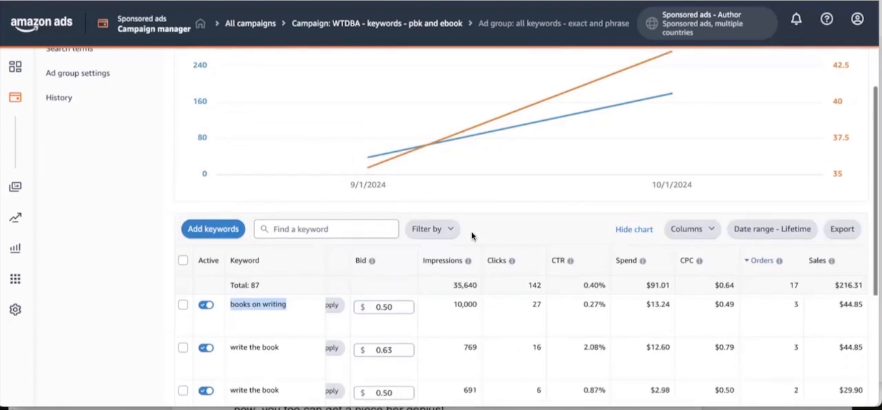
scroll(497, 338, "down", 2)
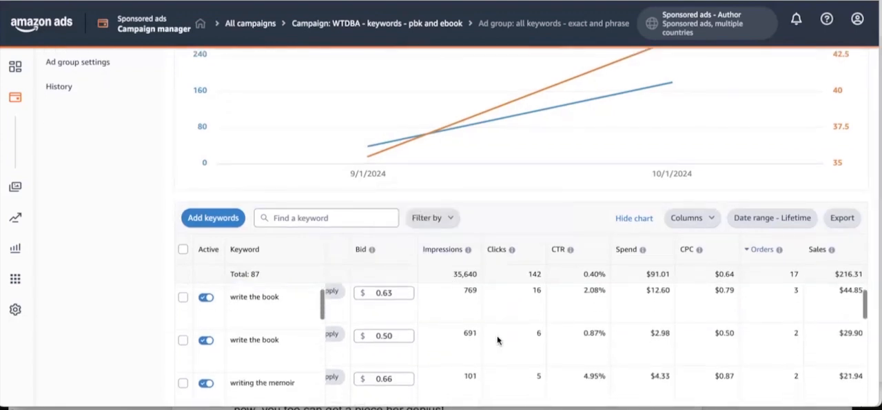
scroll(498, 339, "down", 2)
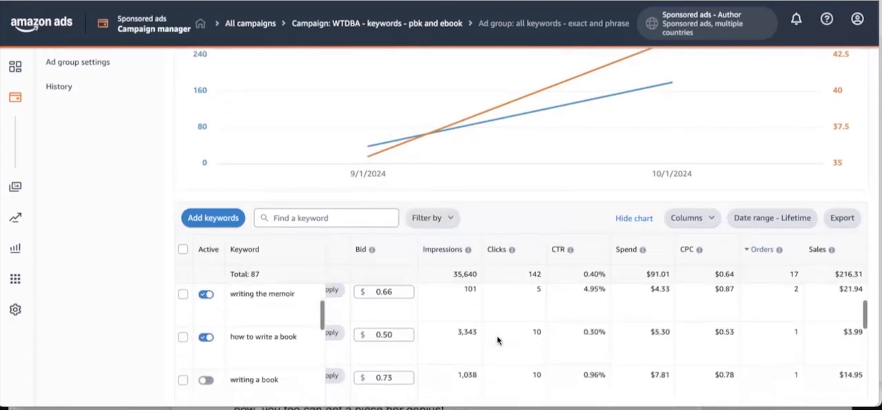
scroll(498, 339, "down", 4)
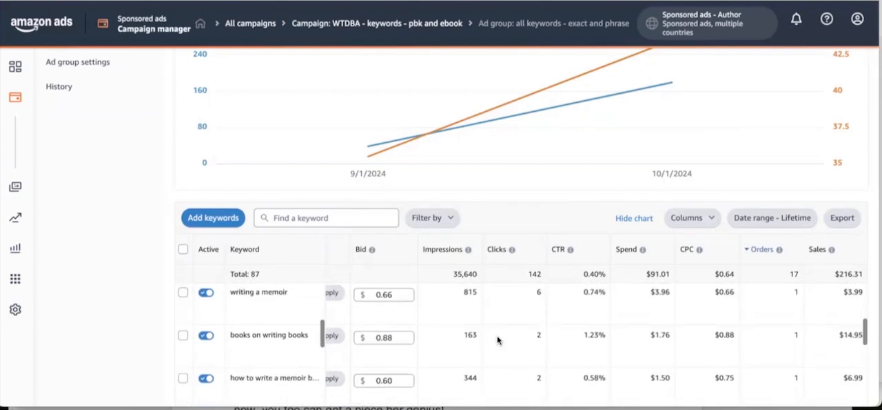
scroll(497, 336, "up", 5)
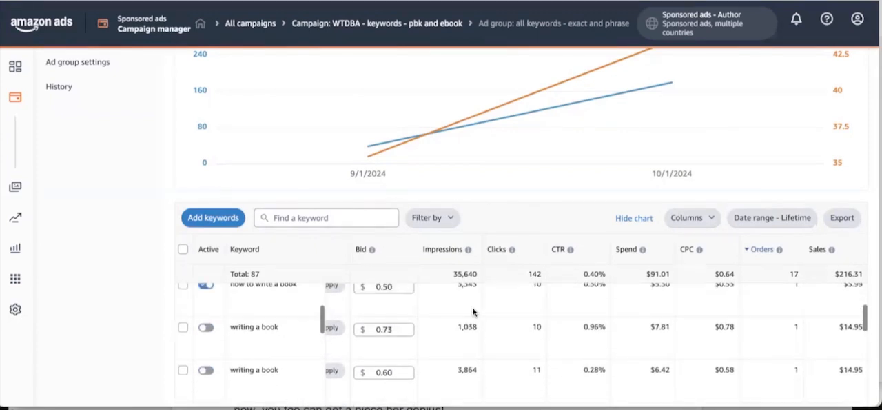
Sort the keywords by clicks, highest first, and highlight the keyword "books on writing".
left_click(504, 251)
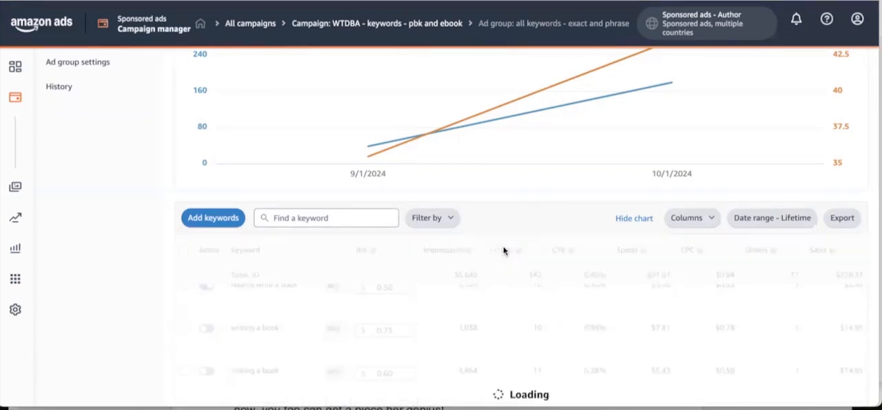
left_click(500, 251)
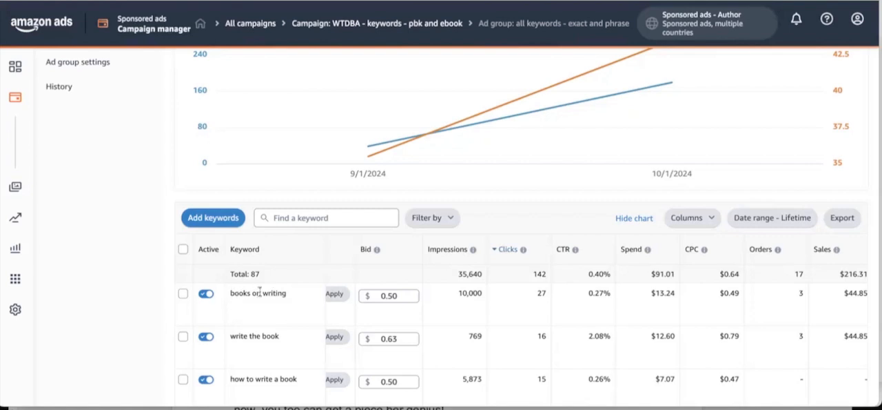
left_click_drag(231, 293, 292, 295)
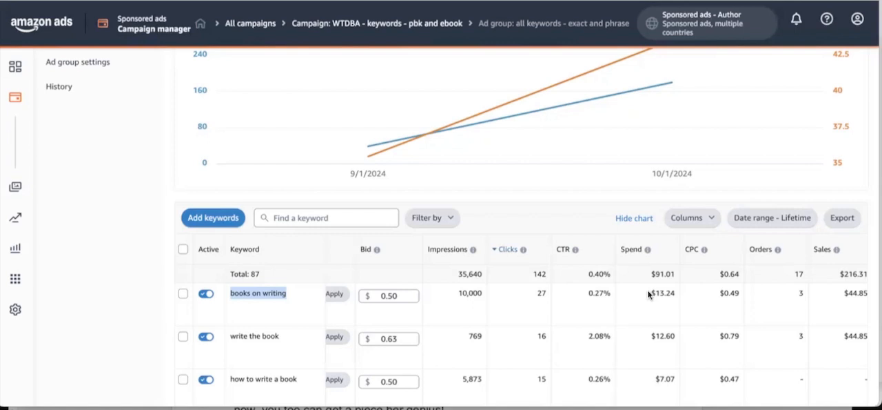
Compare the clicks, spend and orders of "books on writing" with those of the other most-clicked keywords.
scroll(644, 304, "down", 3)
scroll(644, 304, "up", 3)
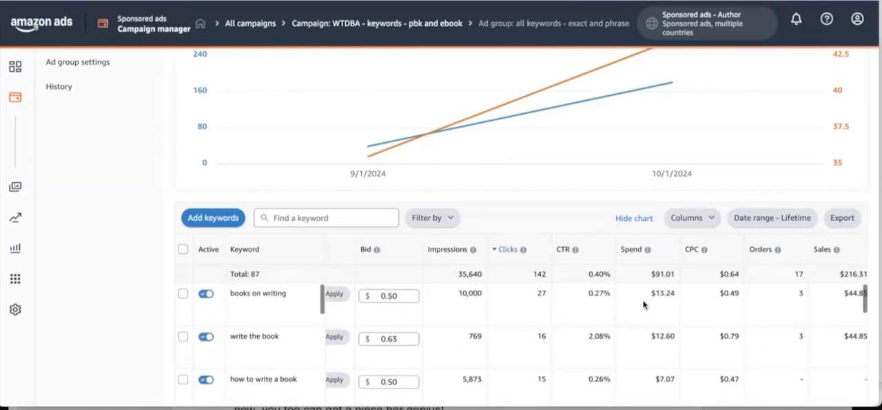
scroll(368, 350, "down", 5)
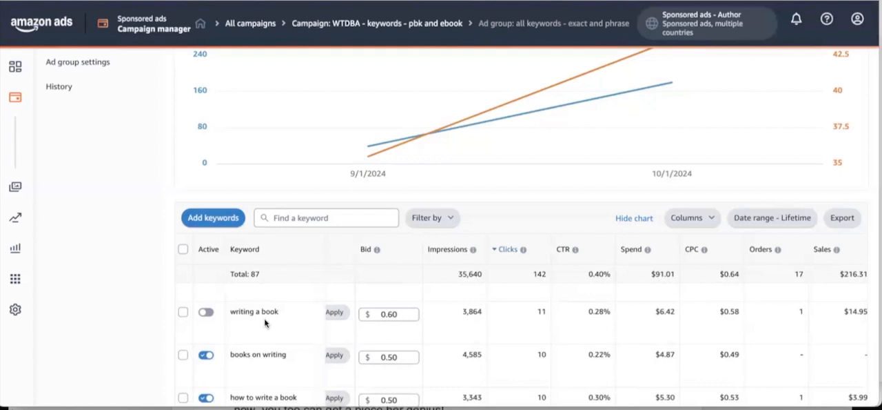
scroll(264, 318, "up", 3)
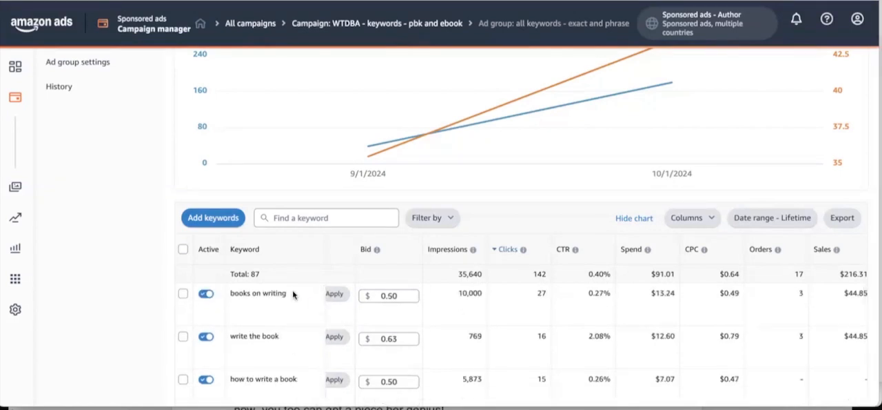
scroll(288, 307, "down", 1)
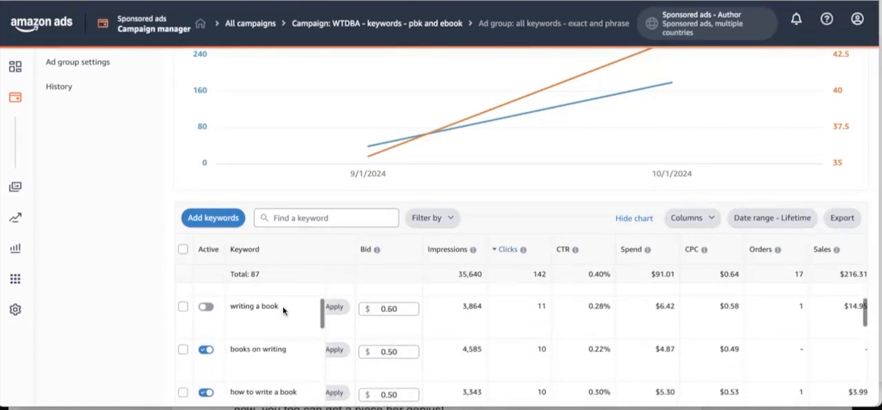
scroll(286, 301, "up", 1)
left_click_drag(288, 293, 227, 297)
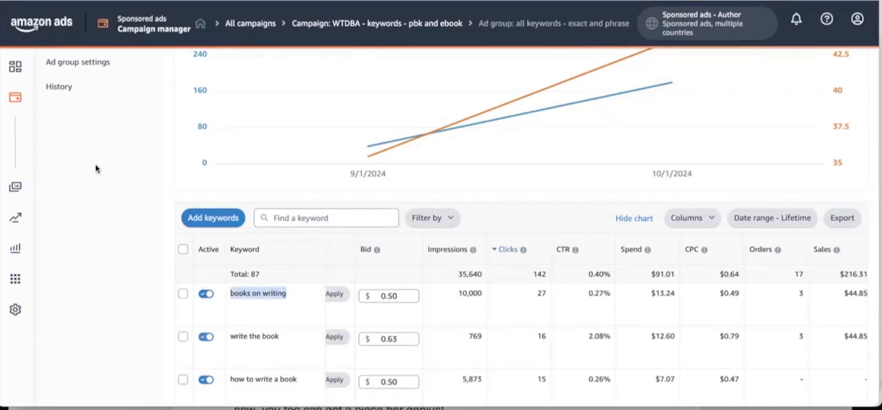
scroll(95, 162, "up", 1)
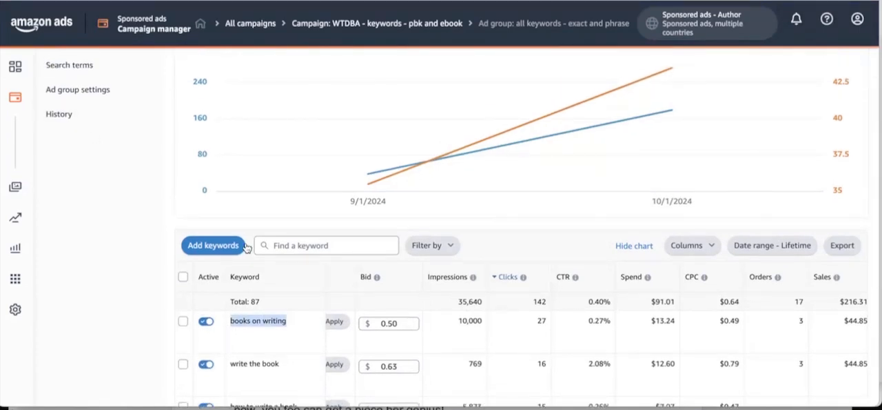
Widen the Keyword column further so the full name "books about writing memoirs" can be read.
scroll(275, 316, "down", 3)
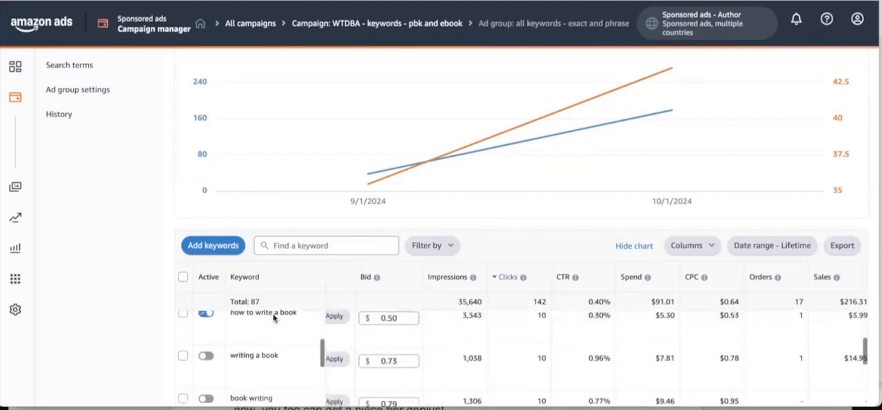
scroll(274, 317, "down", 8)
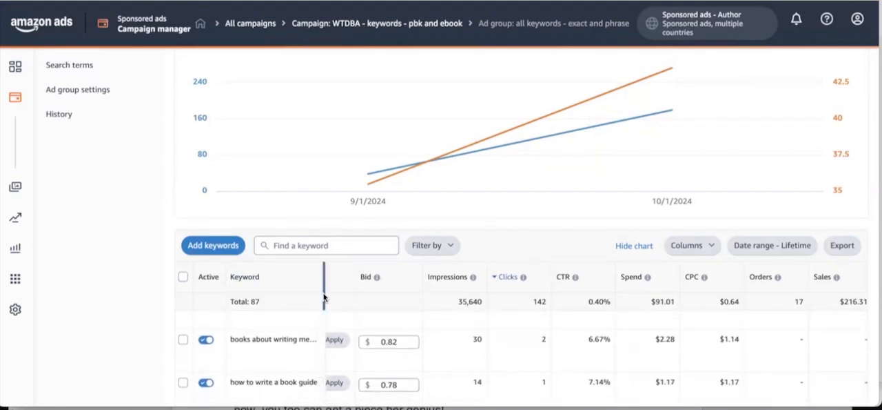
left_click_drag(330, 290, 352, 282)
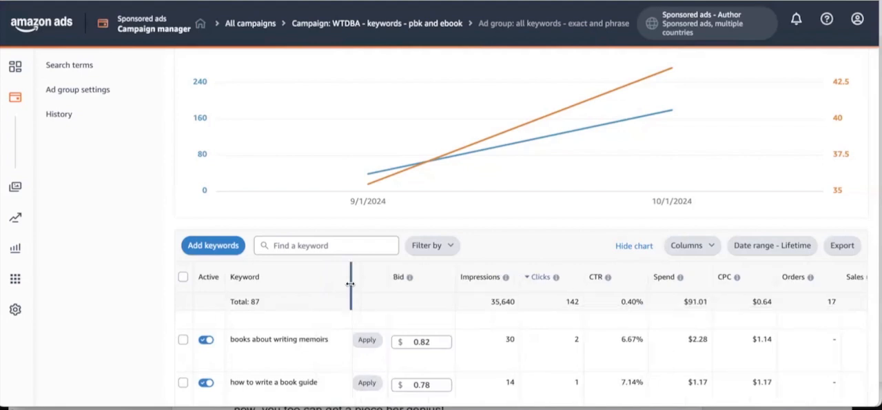
Examine the clicks, CTR and spend of the least-clicked keywords, from "how to write a book guide" to "how to write a nonfiction book".
scroll(319, 327, "down", 1)
scroll(319, 333, "down", 1)
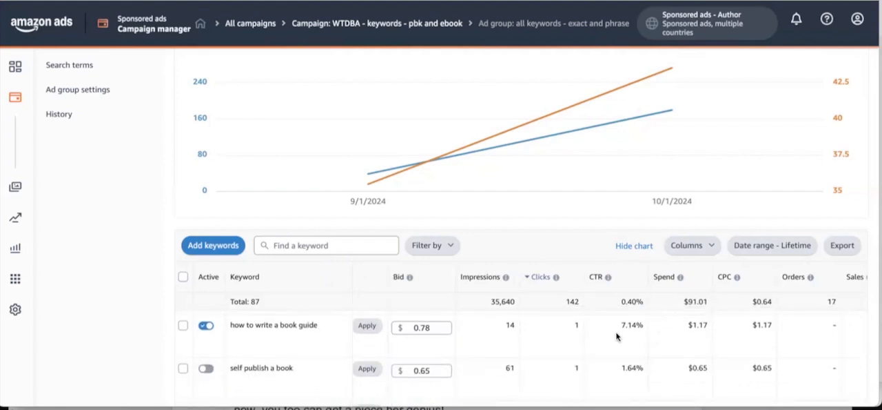
scroll(555, 334, "down", 2)
scroll(555, 335, "down", 2)
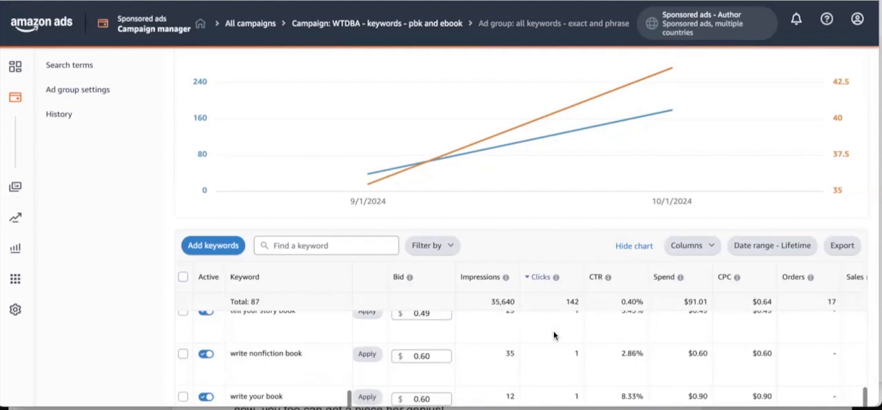
scroll(544, 344, "down", 3)
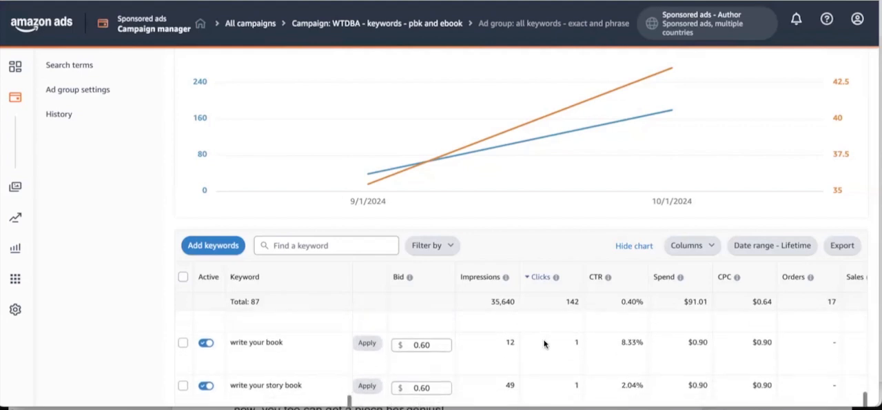
scroll(544, 343, "down", 3)
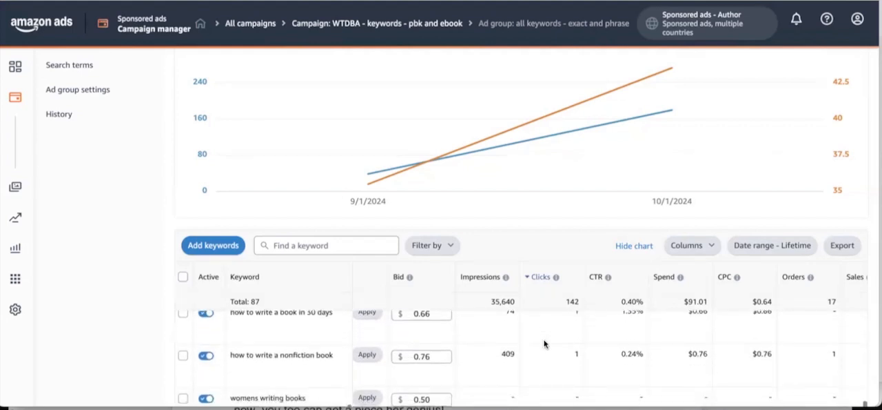
scroll(303, 332, "up", 1)
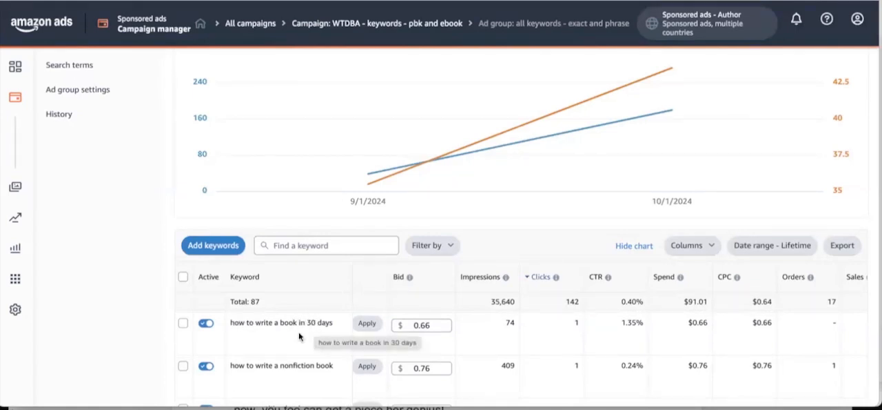
Examine the impressions and bids of the keywords without clicks, such as "memoir writing books", "nonfiction memoir" and "self publish a book".
scroll(291, 332, "down", 3)
scroll(291, 338, "down", 2)
scroll(291, 343, "down", 3)
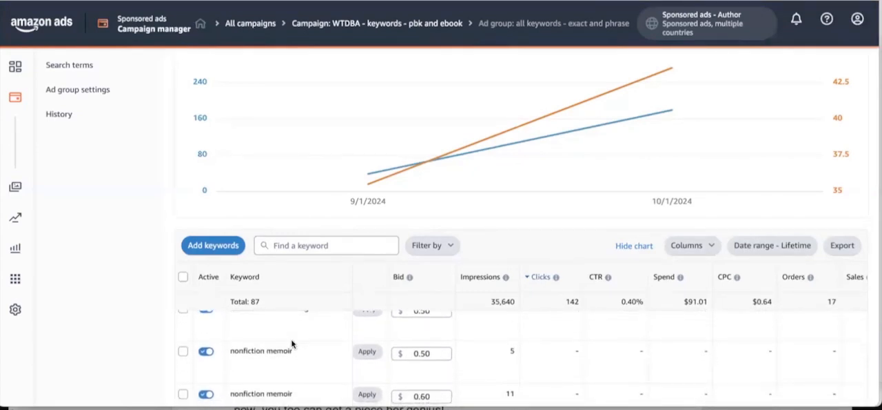
scroll(292, 341, "up", 3)
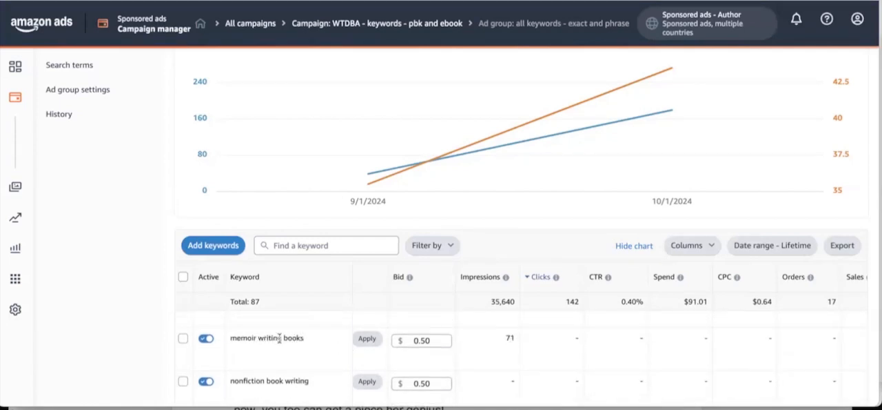
scroll(246, 338, "down", 1)
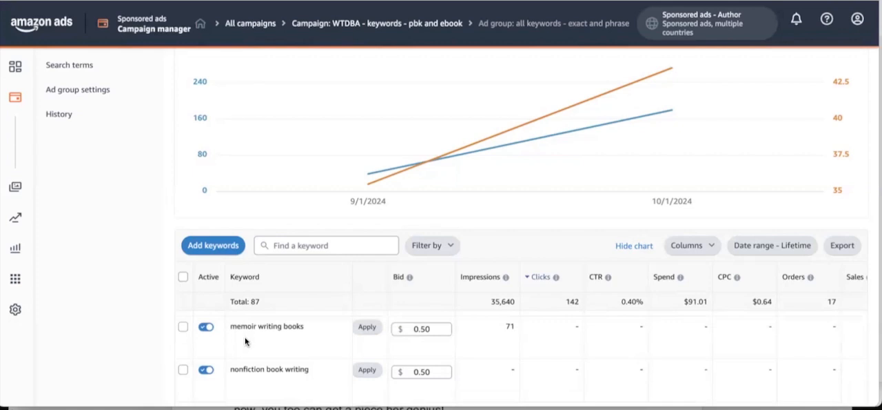
scroll(245, 340, "down", 4)
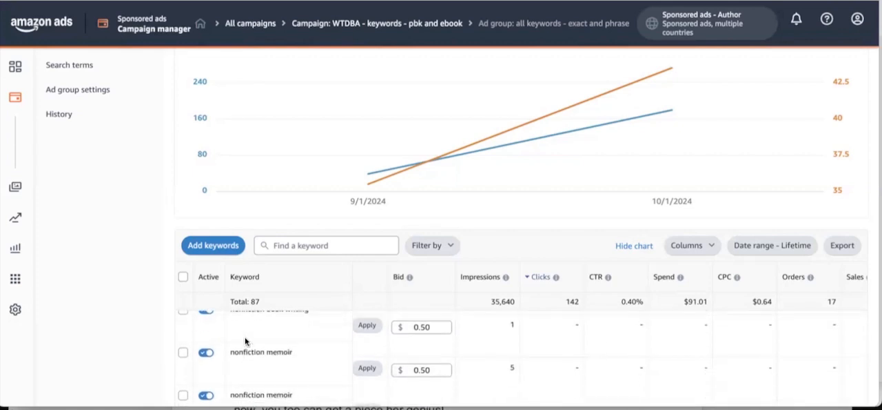
scroll(245, 340, "down", 8)
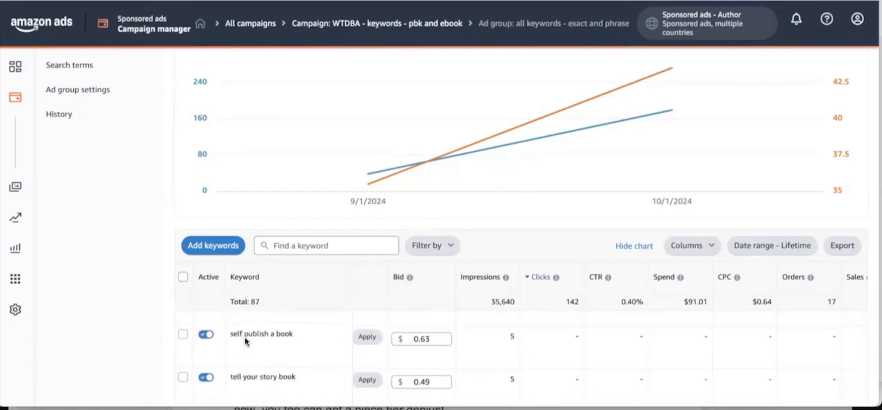
Open the ad group's search terms and check which customer search terms are added as keywords or negative keywords.
scroll(111, 245, "up", 3)
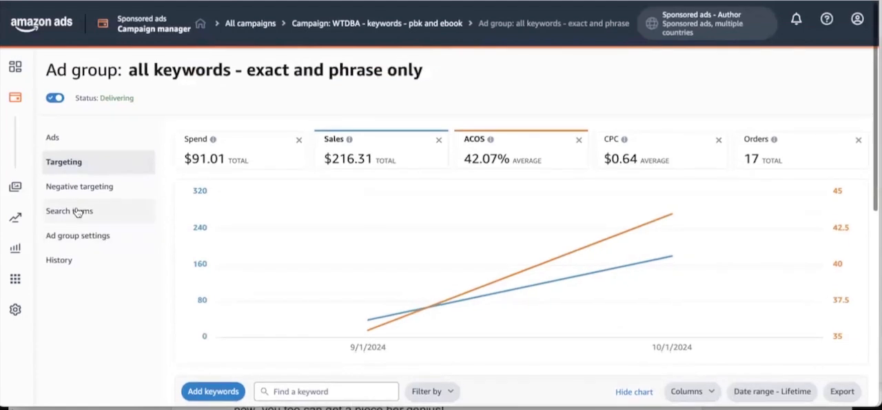
left_click(76, 211)
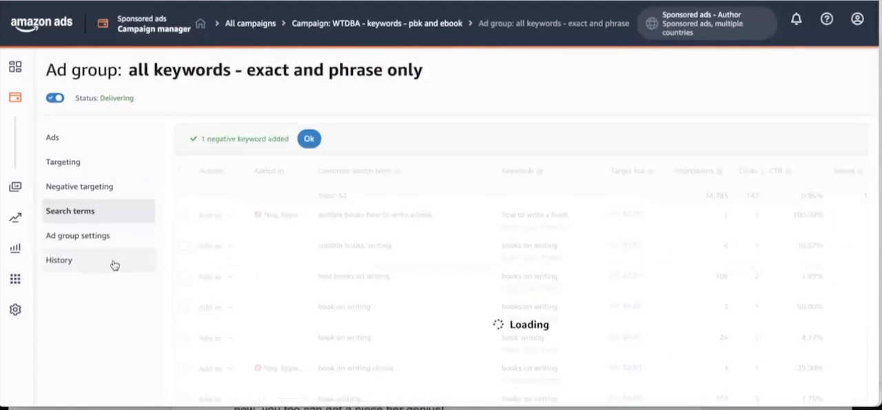
scroll(250, 322, "down", 5)
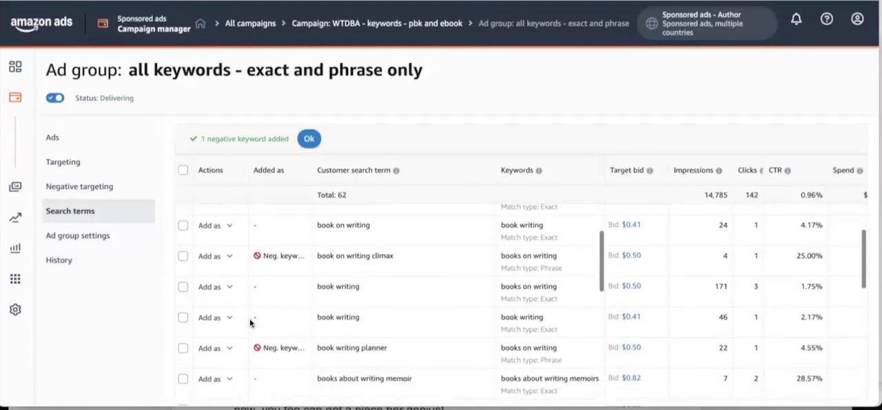
scroll(255, 319, "down", 3)
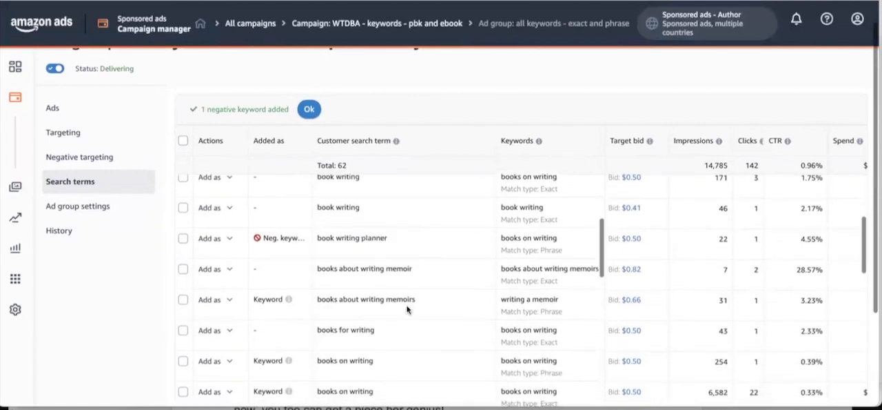
scroll(420, 301, "up", 5)
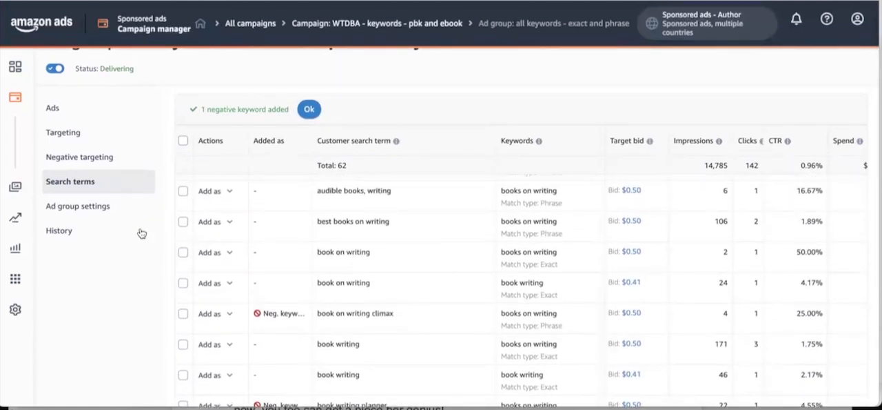
Return to the ad group's targeting, review the keywords' match types, statuses and bids, and check the Oct 1, 2024 sales and ACOS on the chart.
left_click(75, 139)
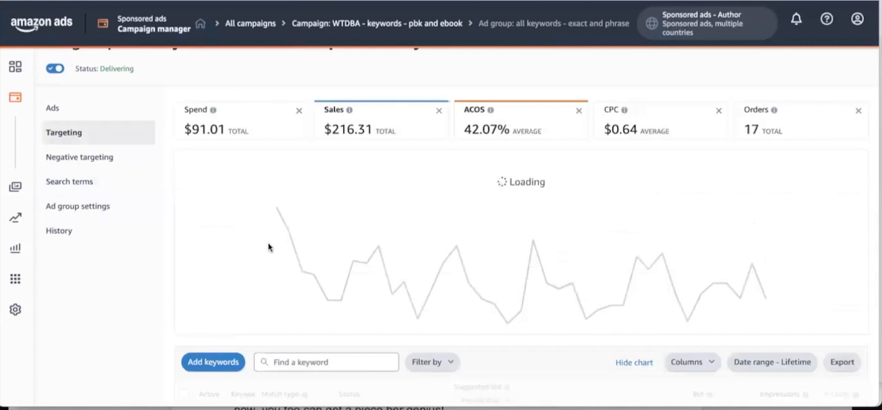
scroll(269, 247, "down", 3)
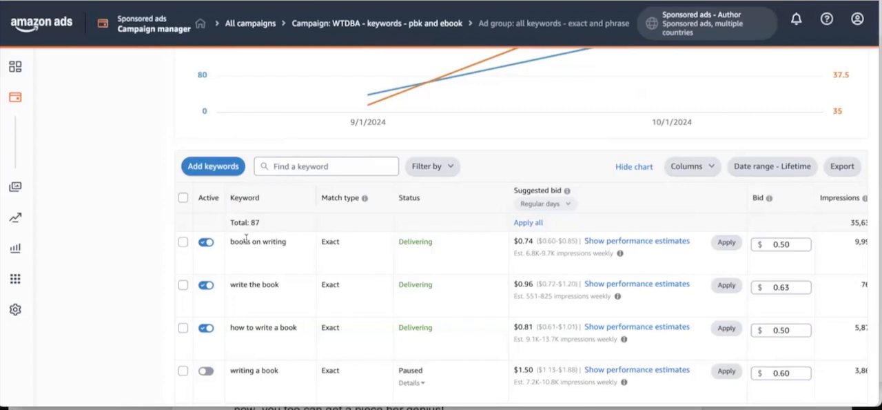
scroll(259, 262, "down", 1)
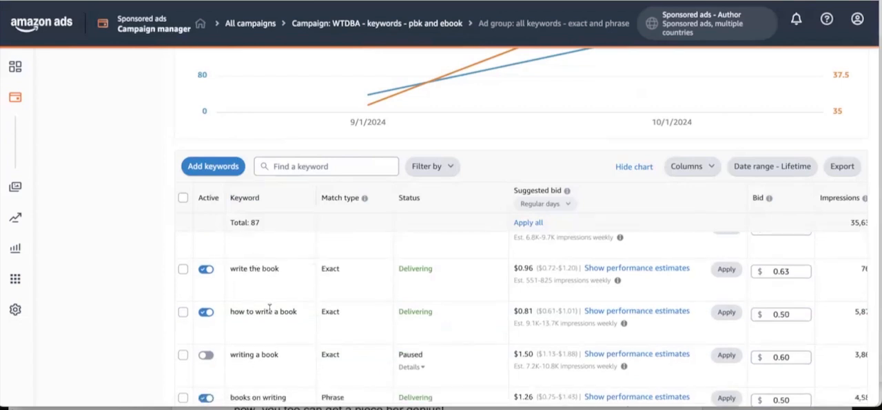
scroll(269, 308, "down", 3)
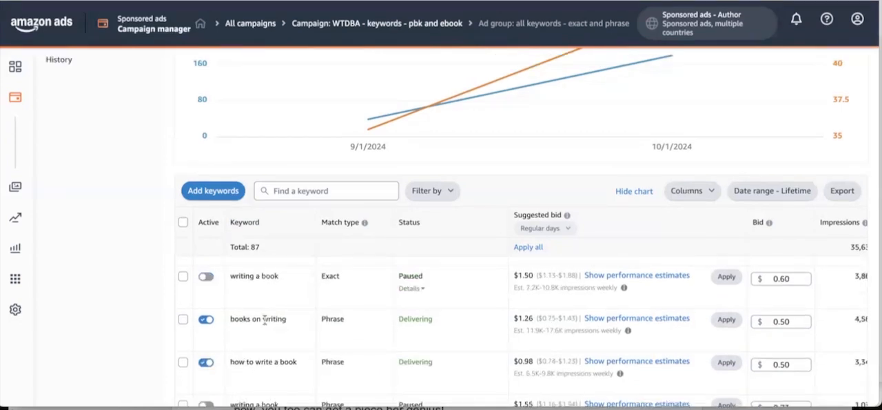
scroll(257, 357, "down", 2)
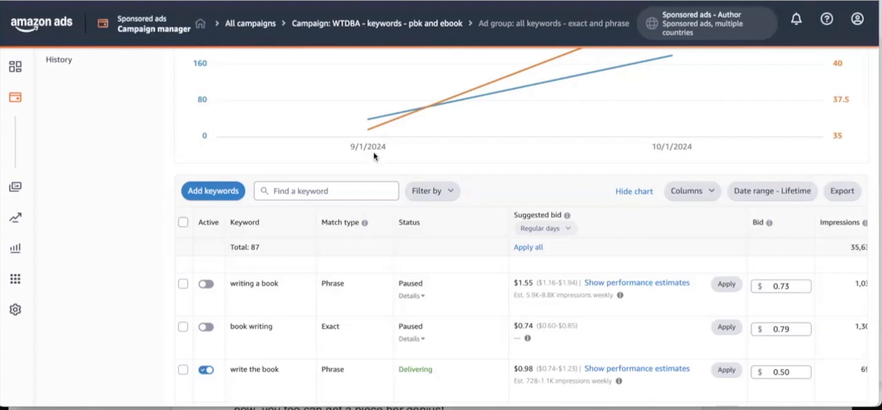
scroll(374, 156, "up", 4)
mouse_move(672, 249)
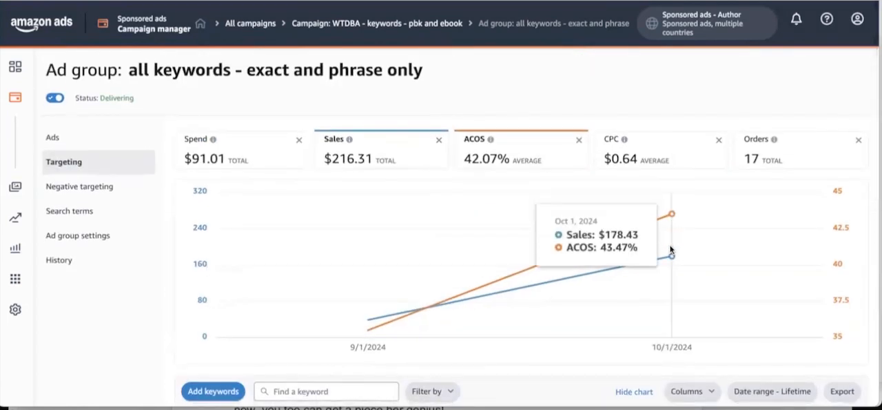